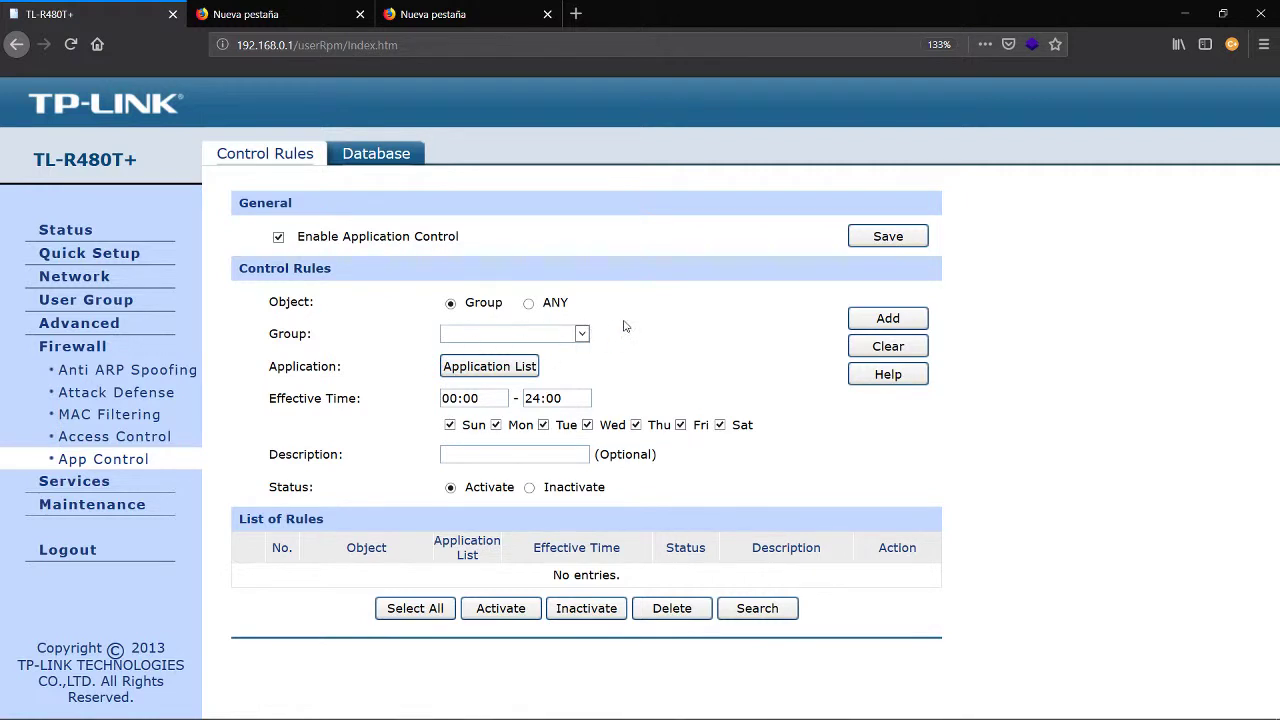
- Set the new application control rule's object to ANY instead of Group
click(528, 304)
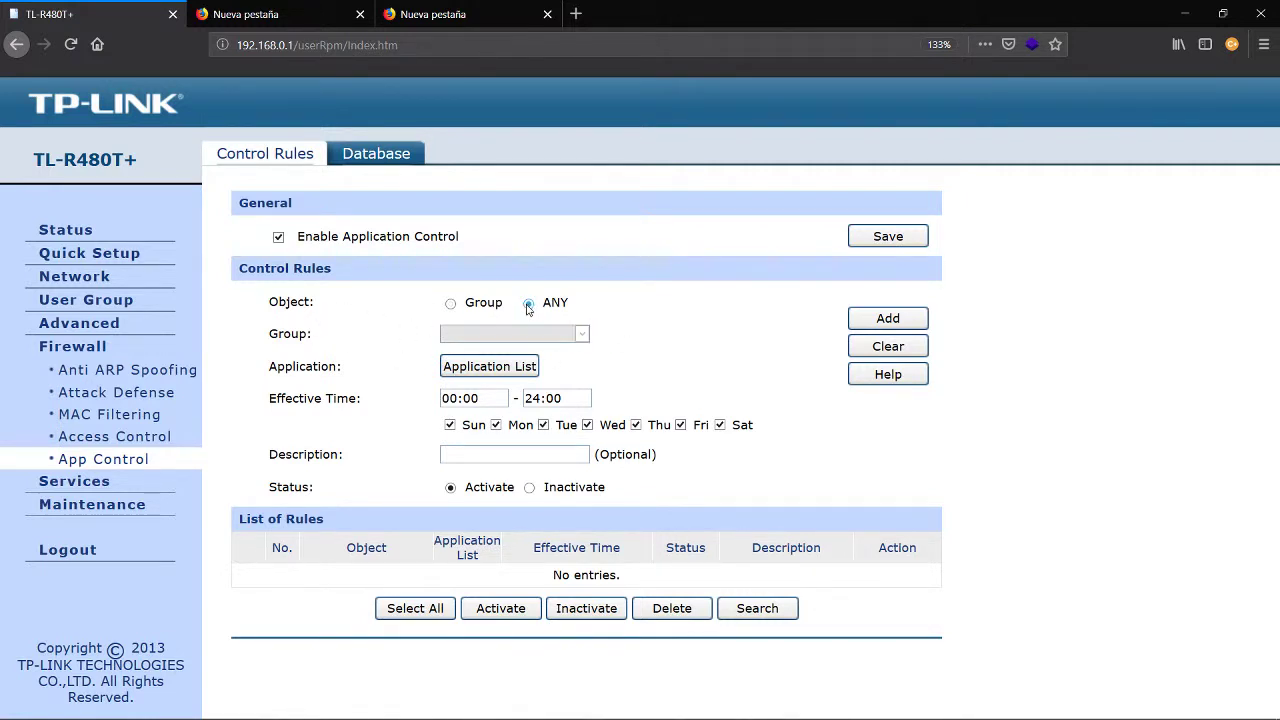
click(450, 304)
click(529, 305)
click(450, 305)
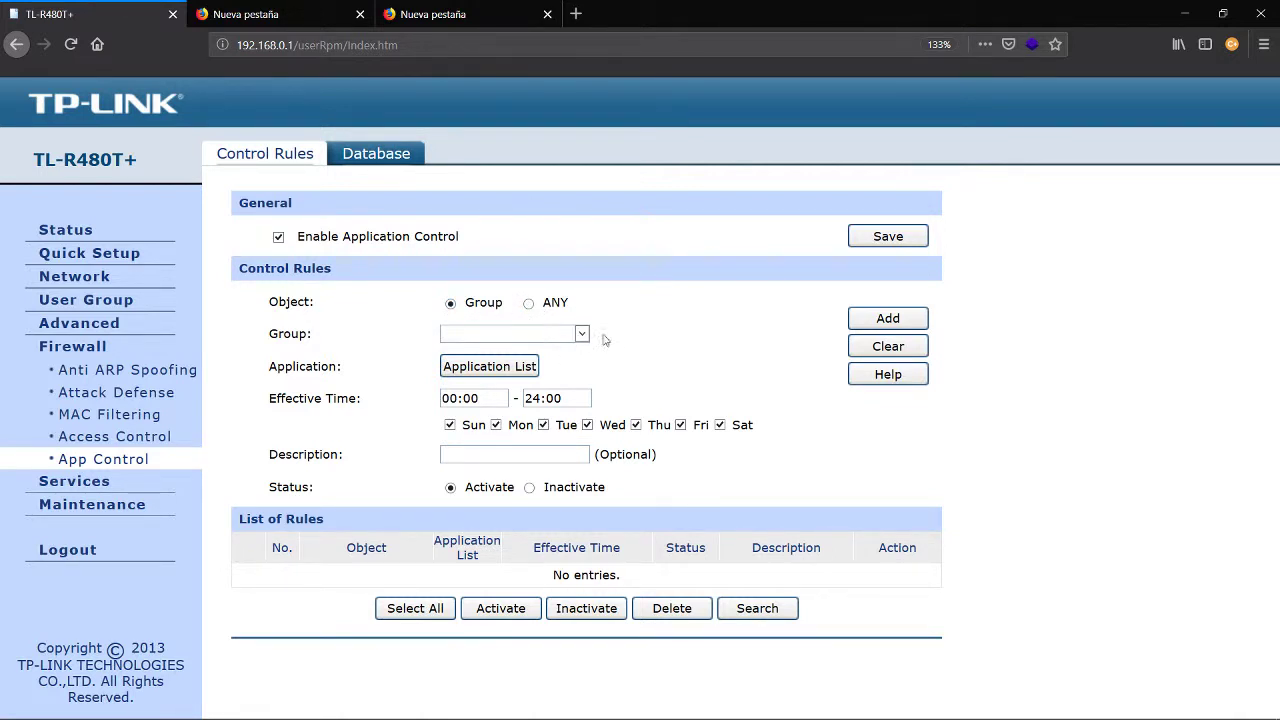
click(528, 304)
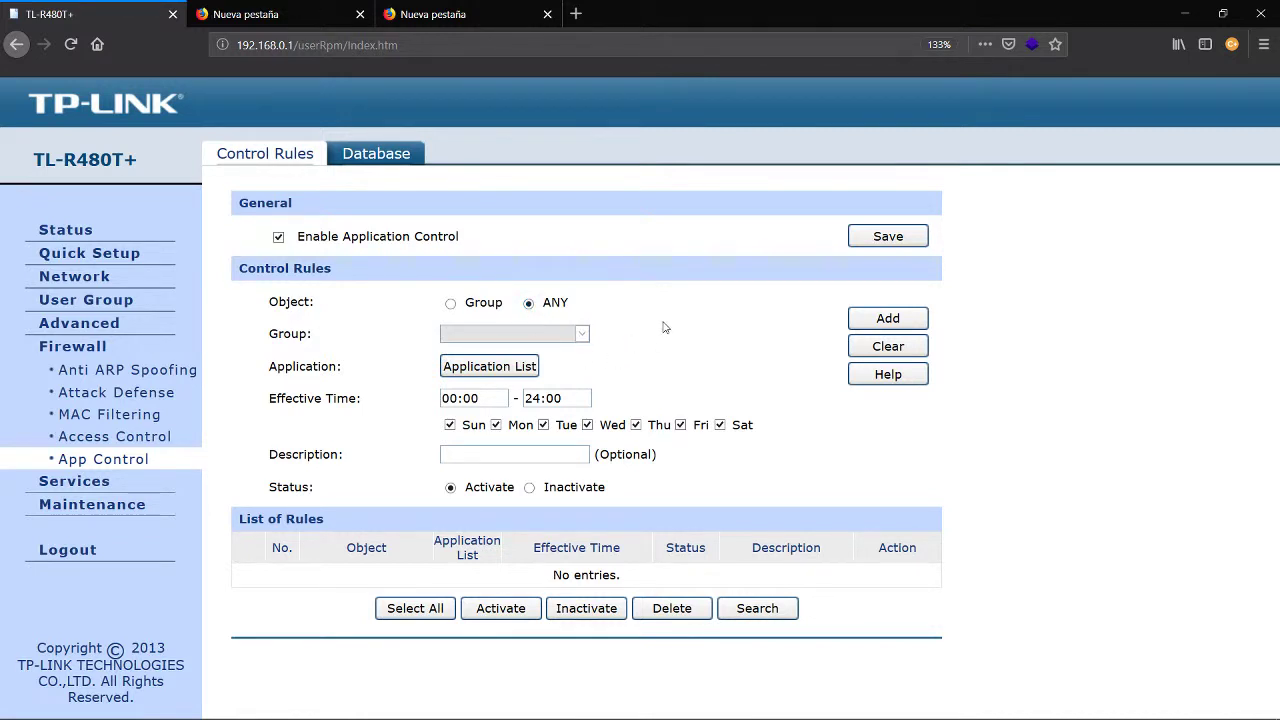
- Examine the applications offered for the rule in the Web IM, SNS, P2P, Media, Basic and Proxy categories
click(493, 368)
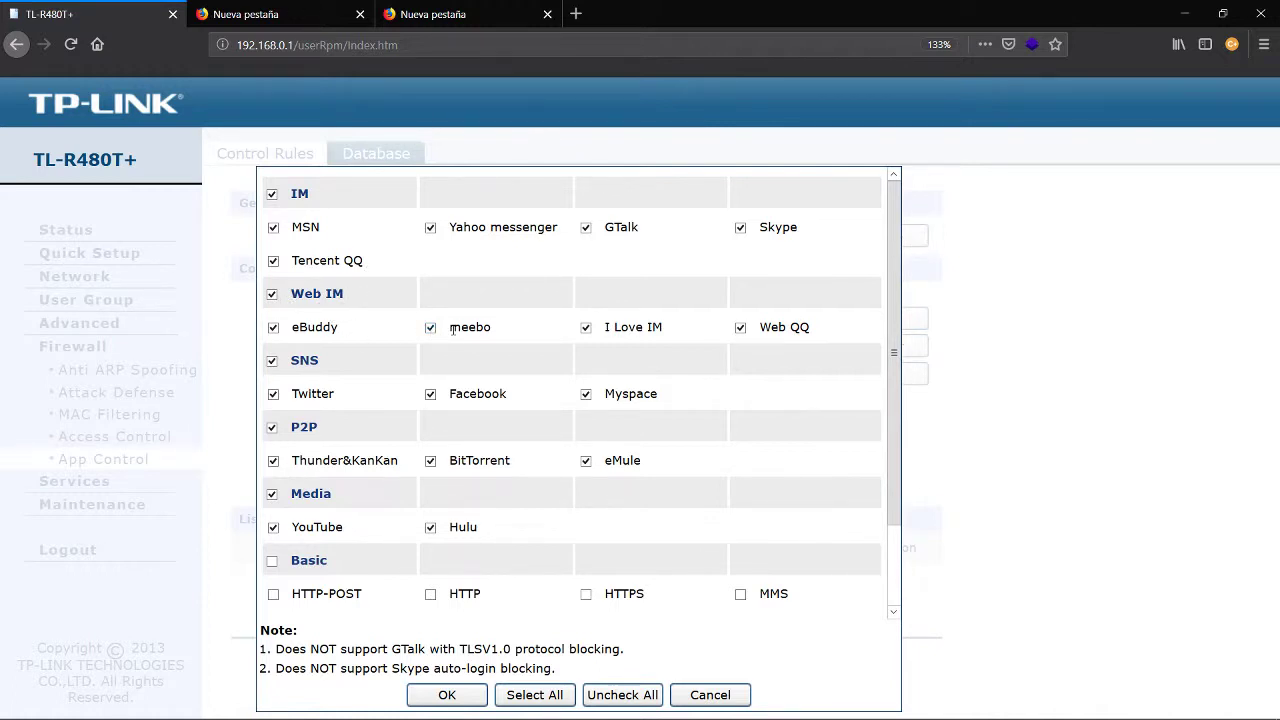
drag(363, 329, 267, 334)
click(367, 328)
drag(677, 331, 598, 336)
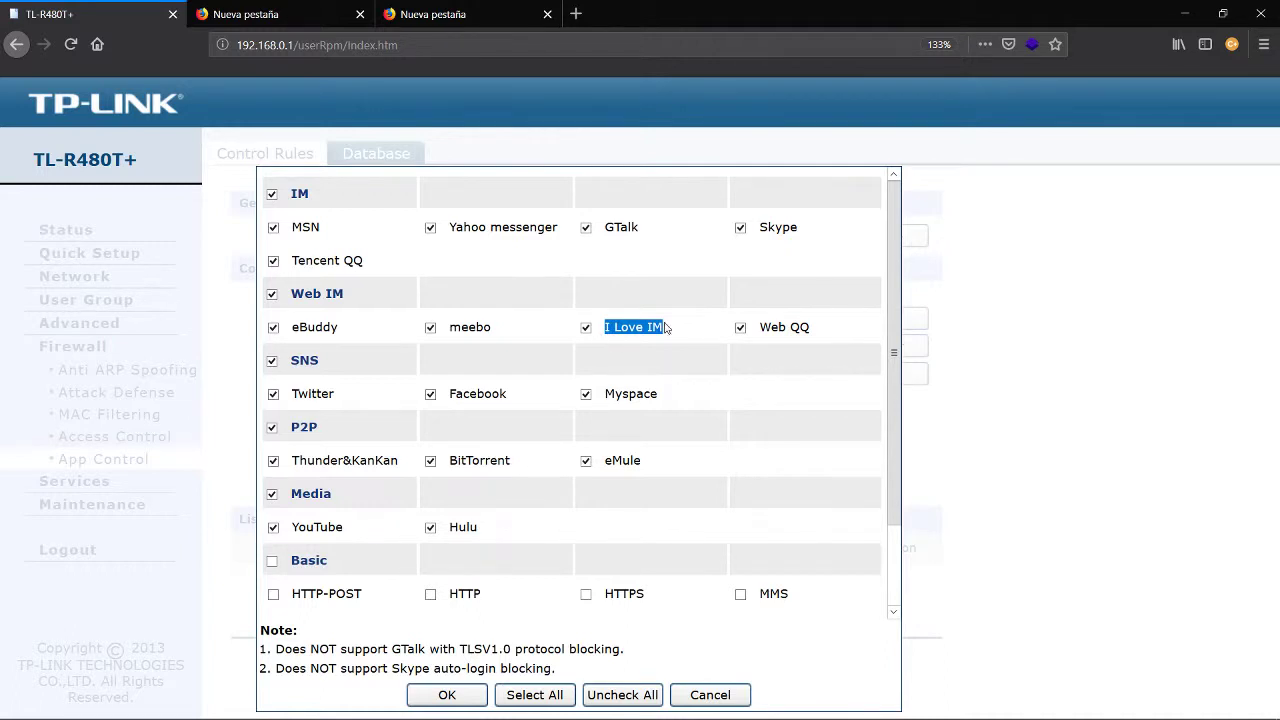
click(305, 390)
drag(296, 363, 697, 390)
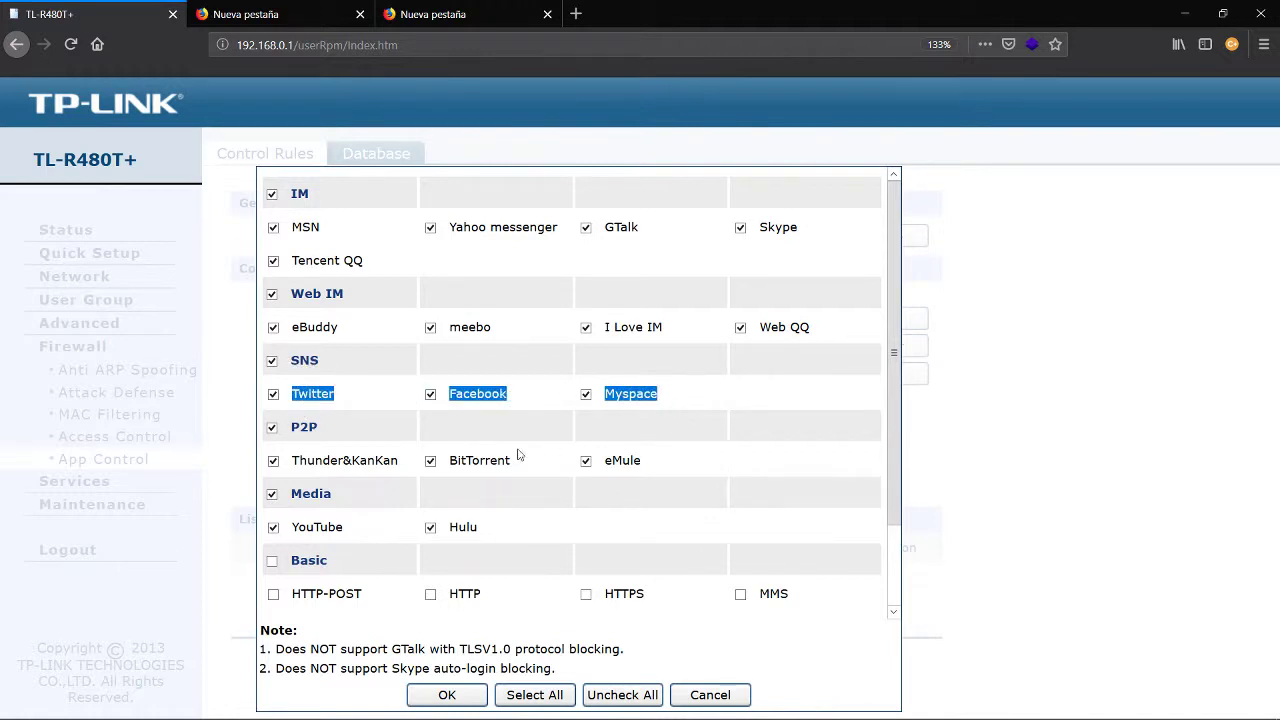
click(306, 427)
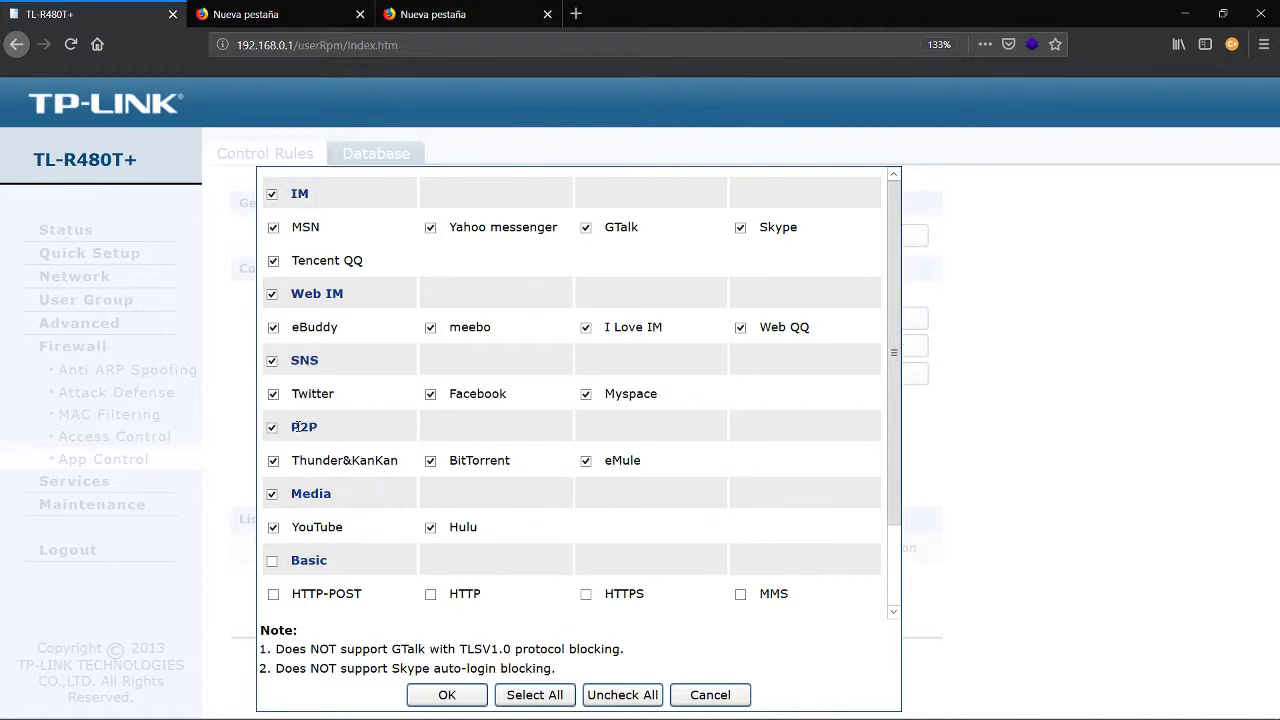
drag(293, 428, 522, 463)
drag(632, 460, 598, 472)
click(332, 500)
double_click(339, 527)
drag(507, 531, 435, 530)
scroll(506, 546, down, 2)
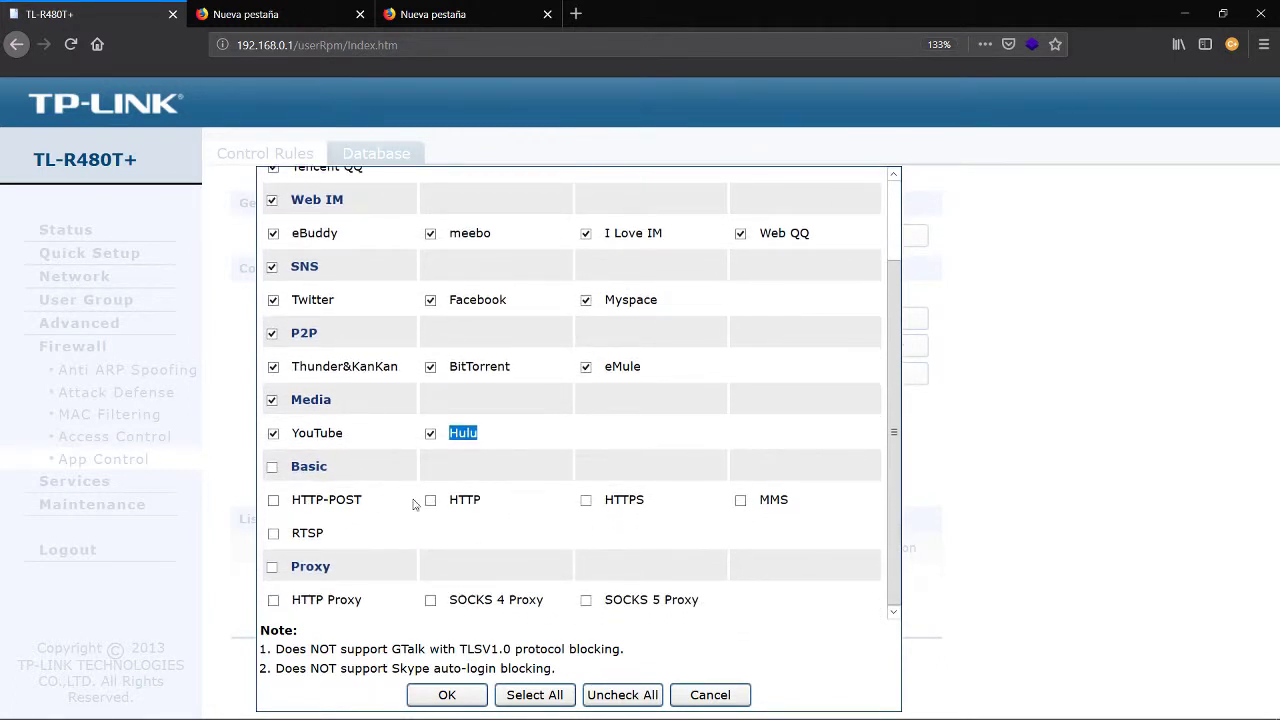
- Include HTTPS in the rule's applications and read the notes on GTalk and Skype blocking
click(586, 500)
drag(276, 649, 652, 649)
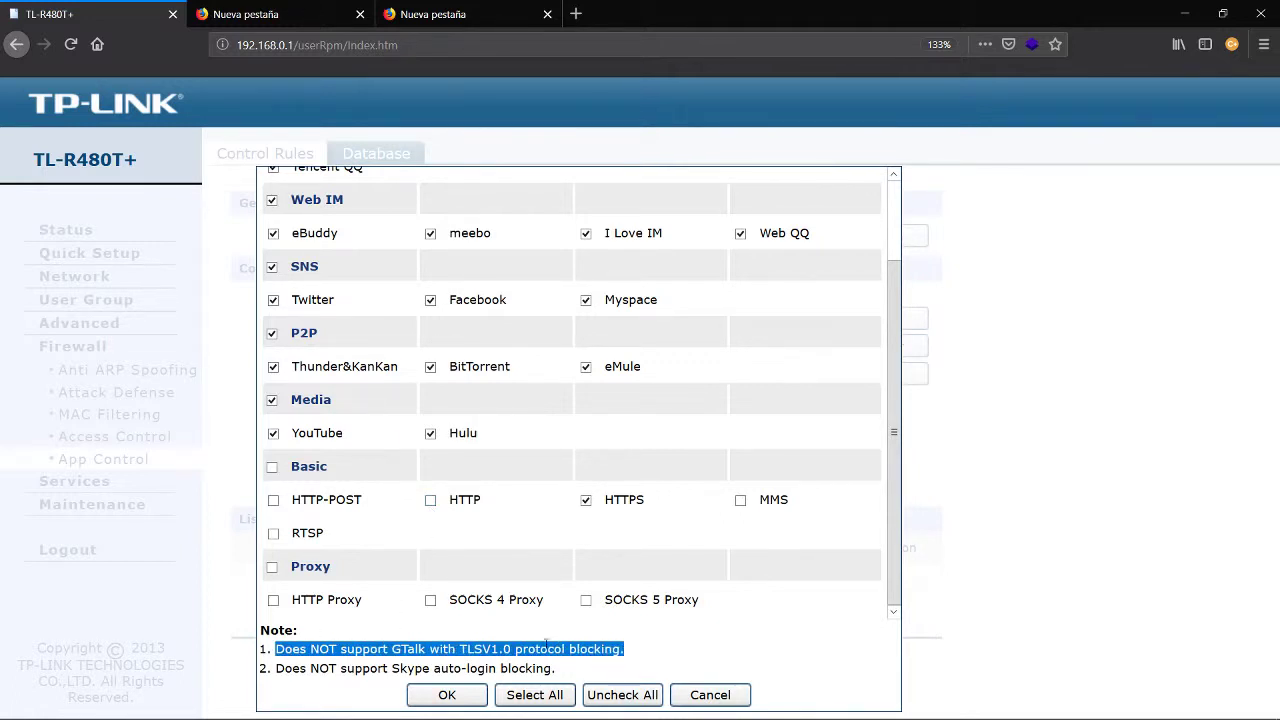
click(434, 649)
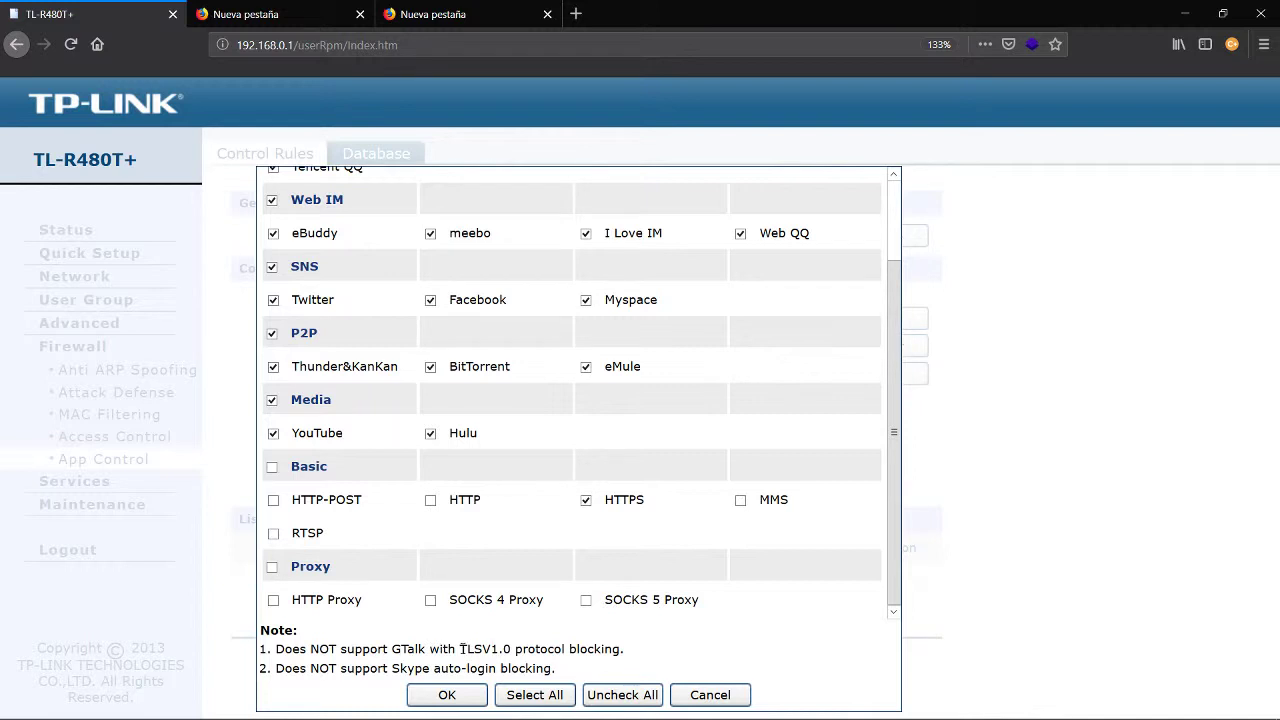
drag(460, 649, 513, 649)
click(513, 649)
drag(513, 649, 456, 649)
drag(318, 668, 569, 670)
click(569, 670)
scroll(357, 300, up, 2)
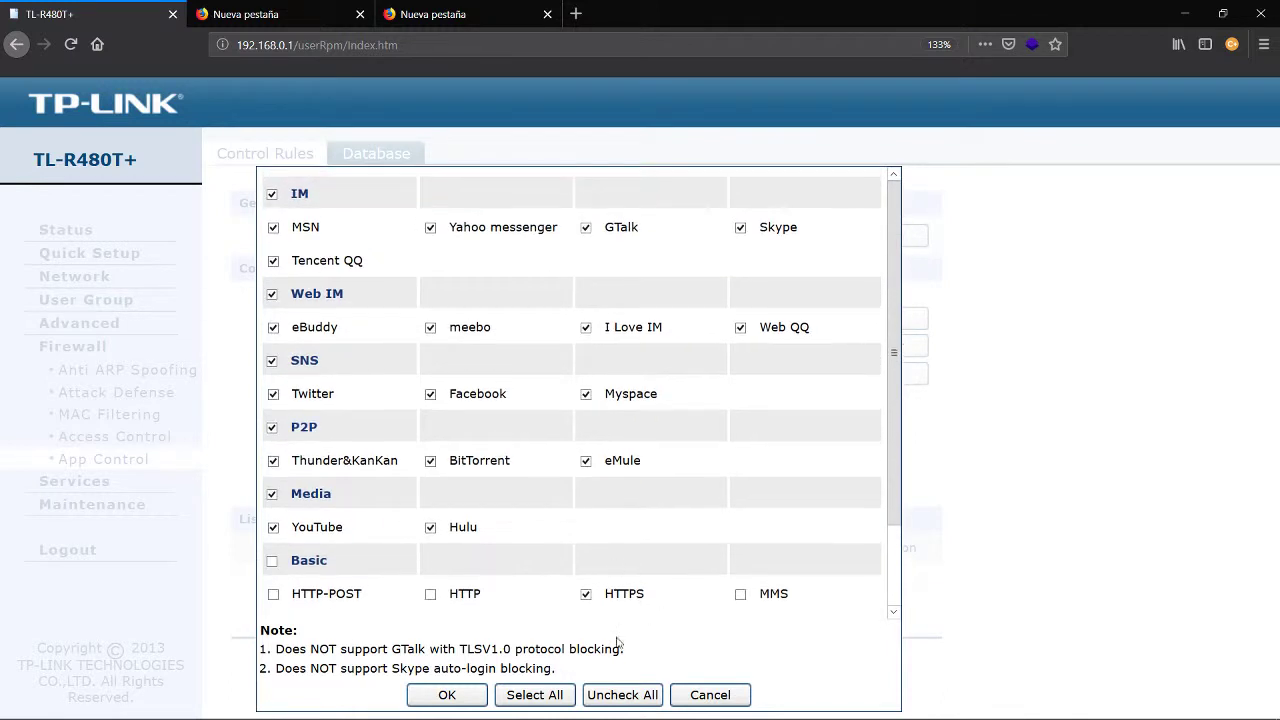
- Accept the application selection, add the control rule and review the applications it covers
click(447, 695)
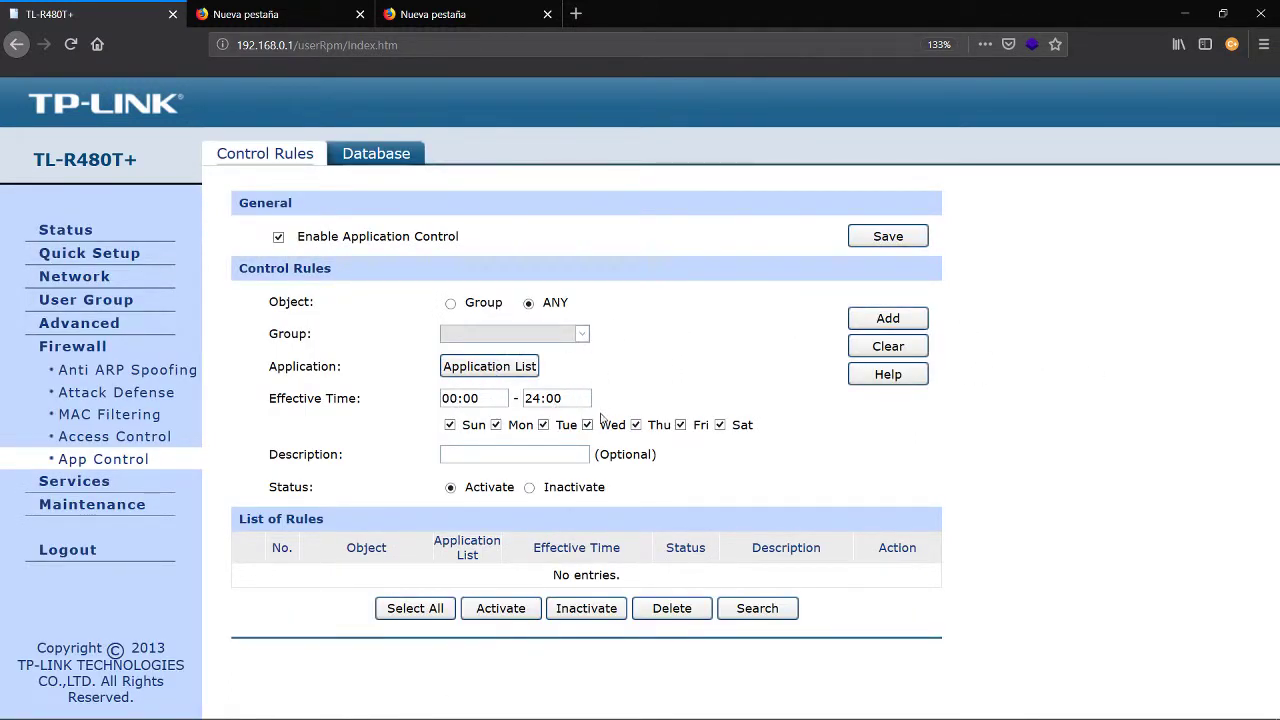
click(904, 316)
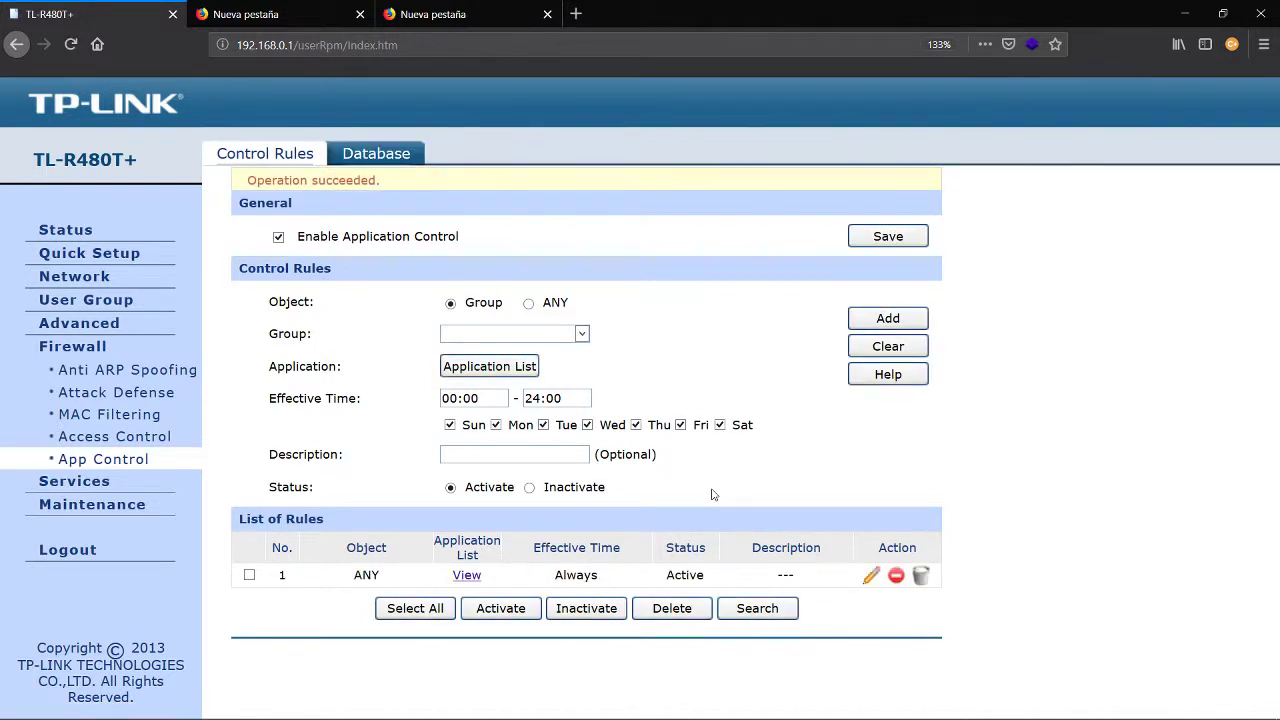
click(463, 576)
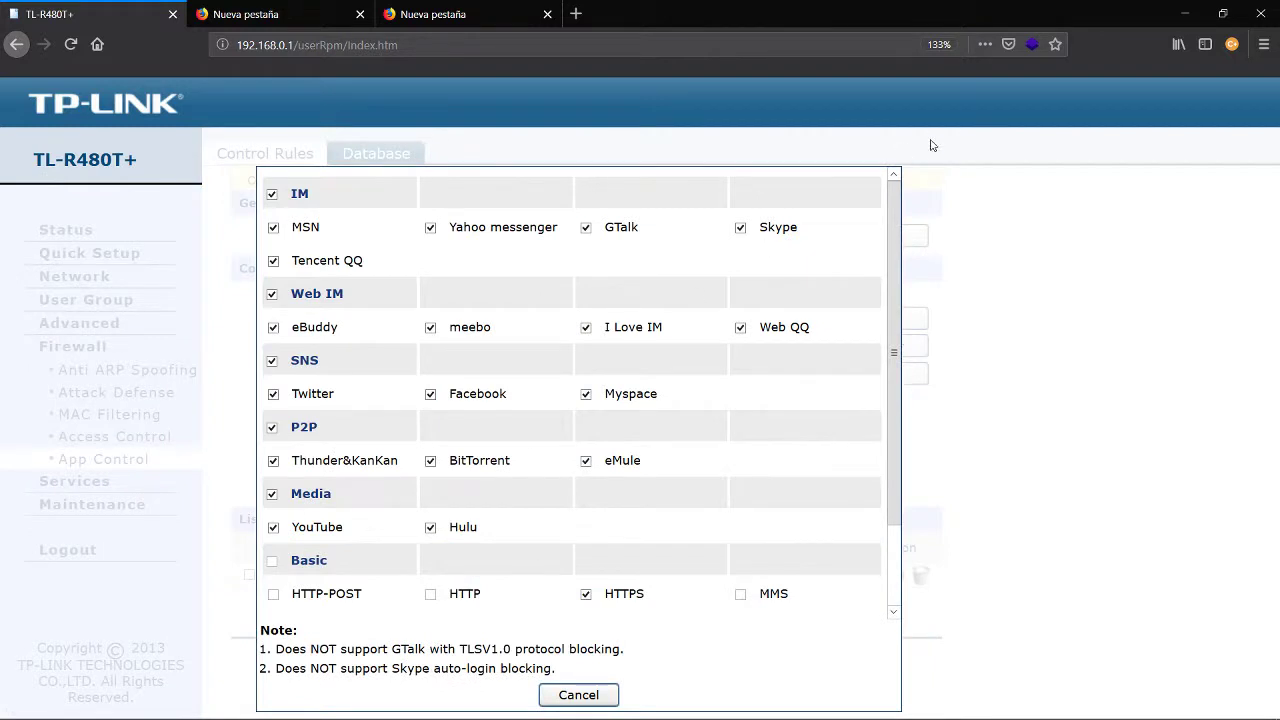
scroll(305, 287, down, 2)
scroll(305, 287, up, 2)
- Close the spare blank tab and load facebook.com in the remaining one to test the rule
click(492, 18)
click(359, 14)
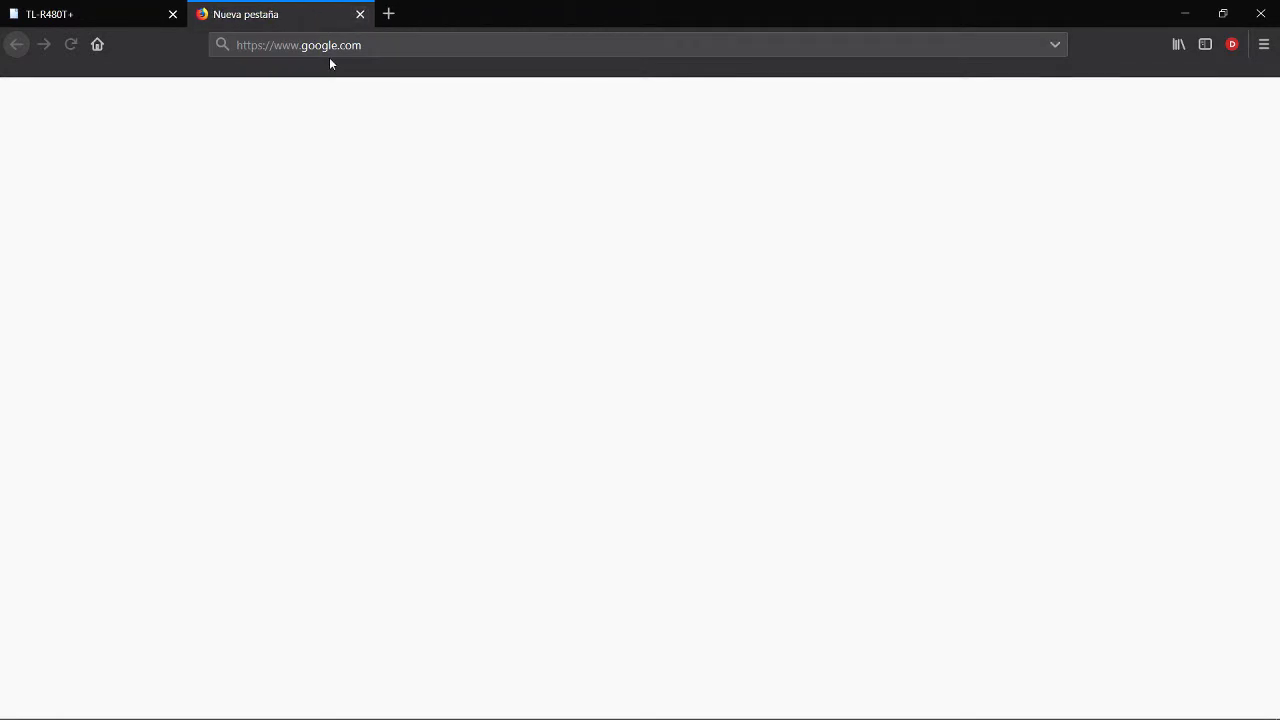
click(349, 45)
text(facebook.com/)
key(Return)
- Load youtube.com in a new browser tab to test the rule
click(389, 14)
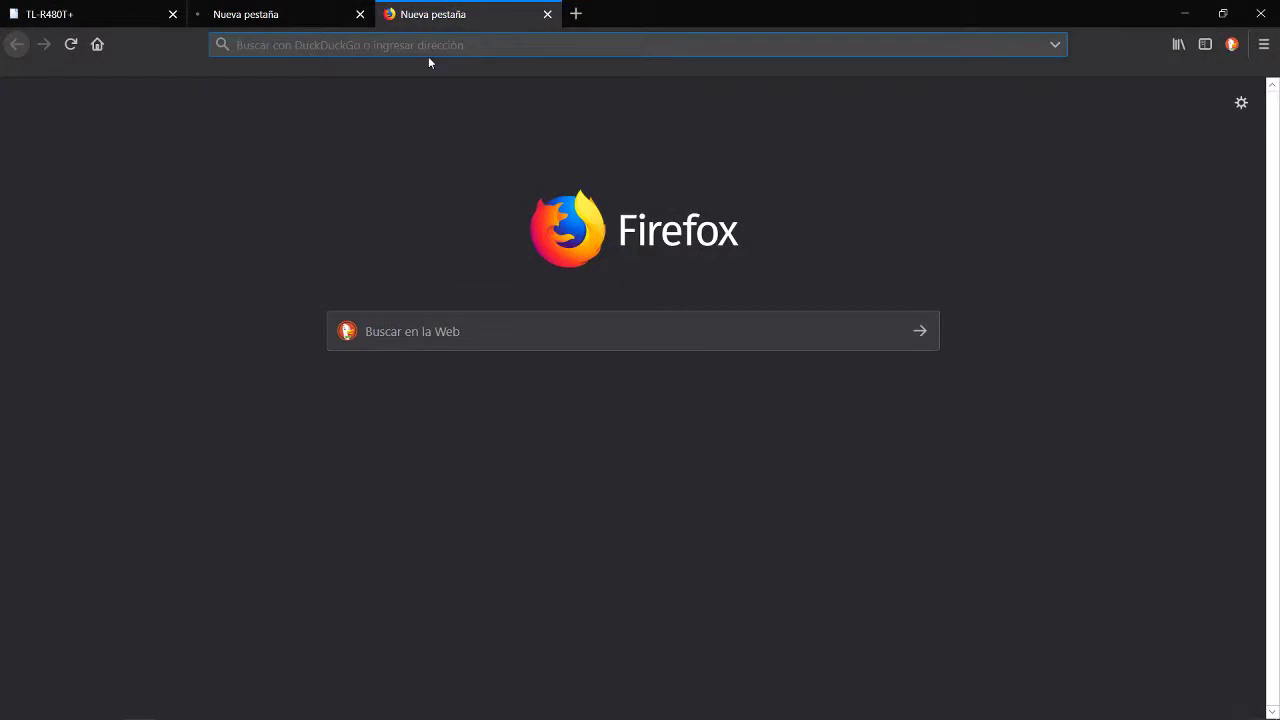
text(y)
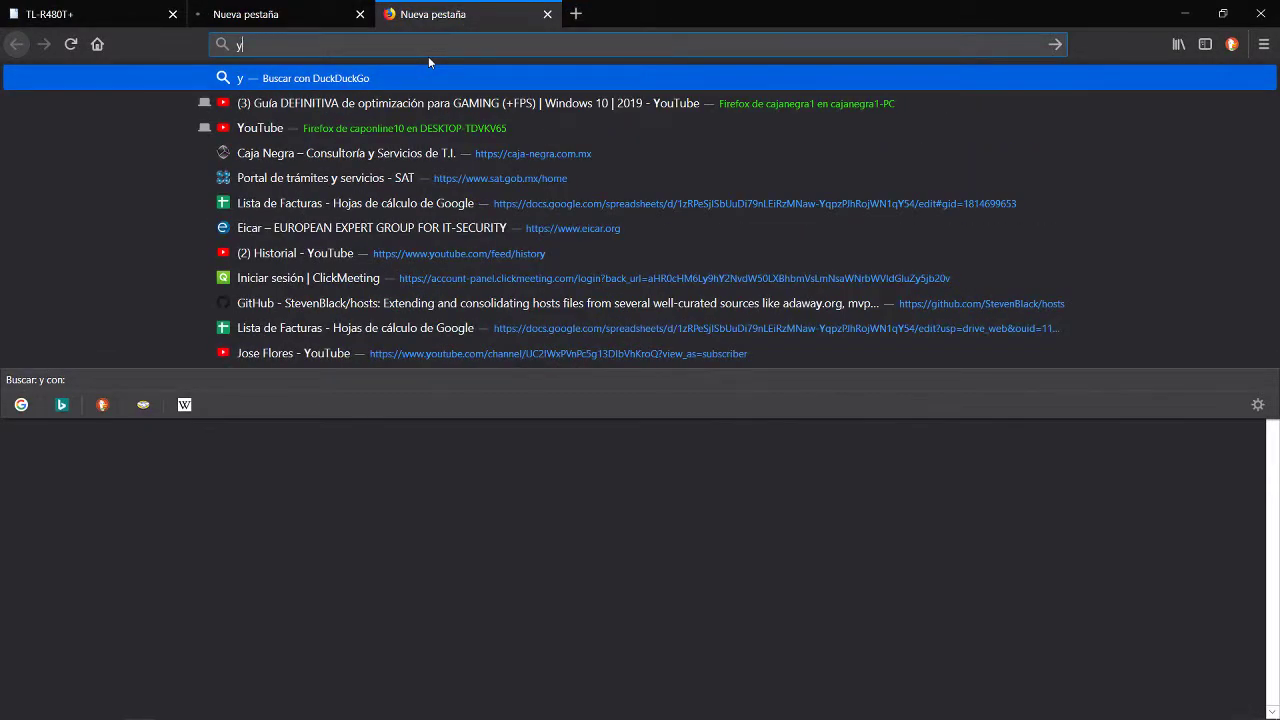
text(ou)
key(Return)
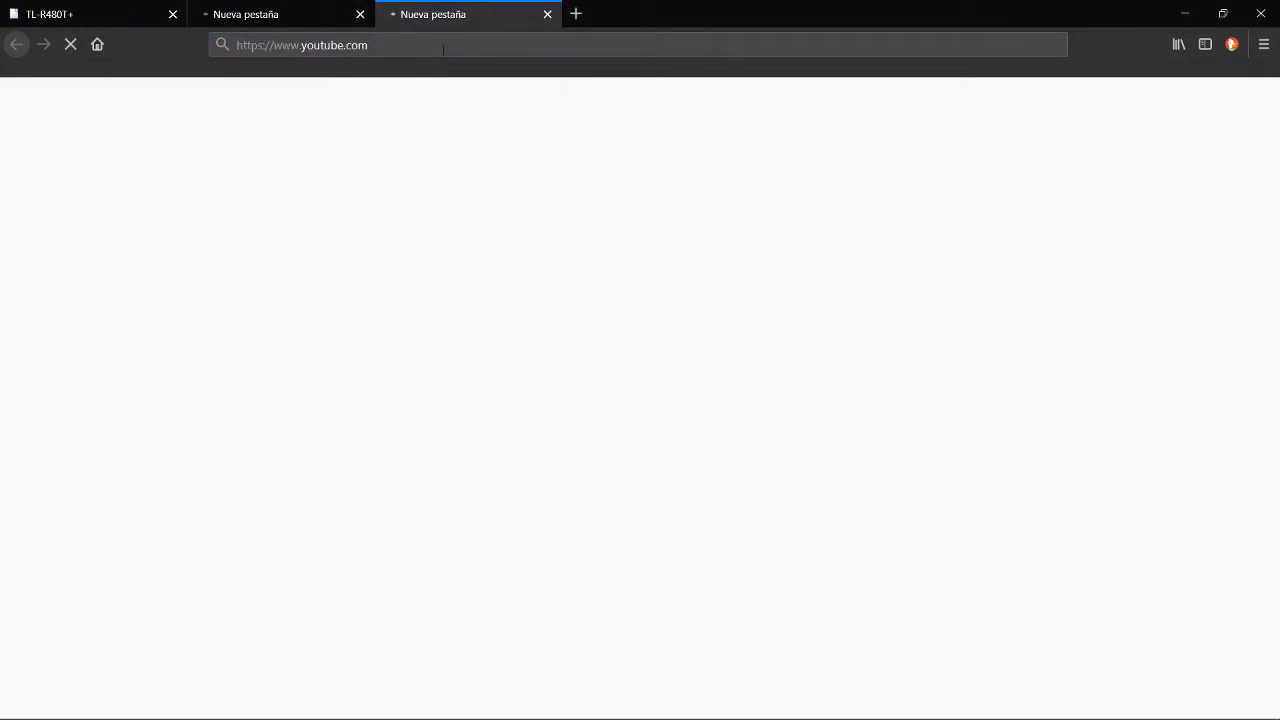
- Return to the router settings and examine the MAC Filtering page and the Access Control service, access rule and web filtering pages
click(150, 10)
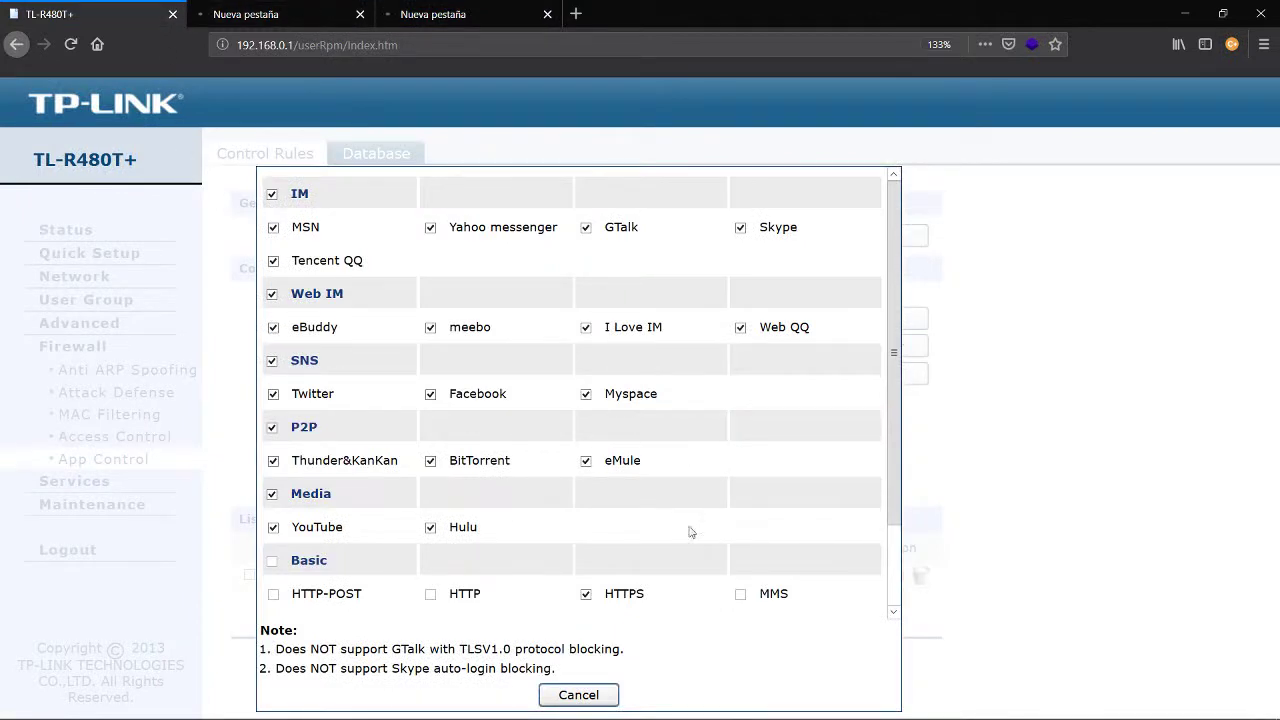
click(578, 695)
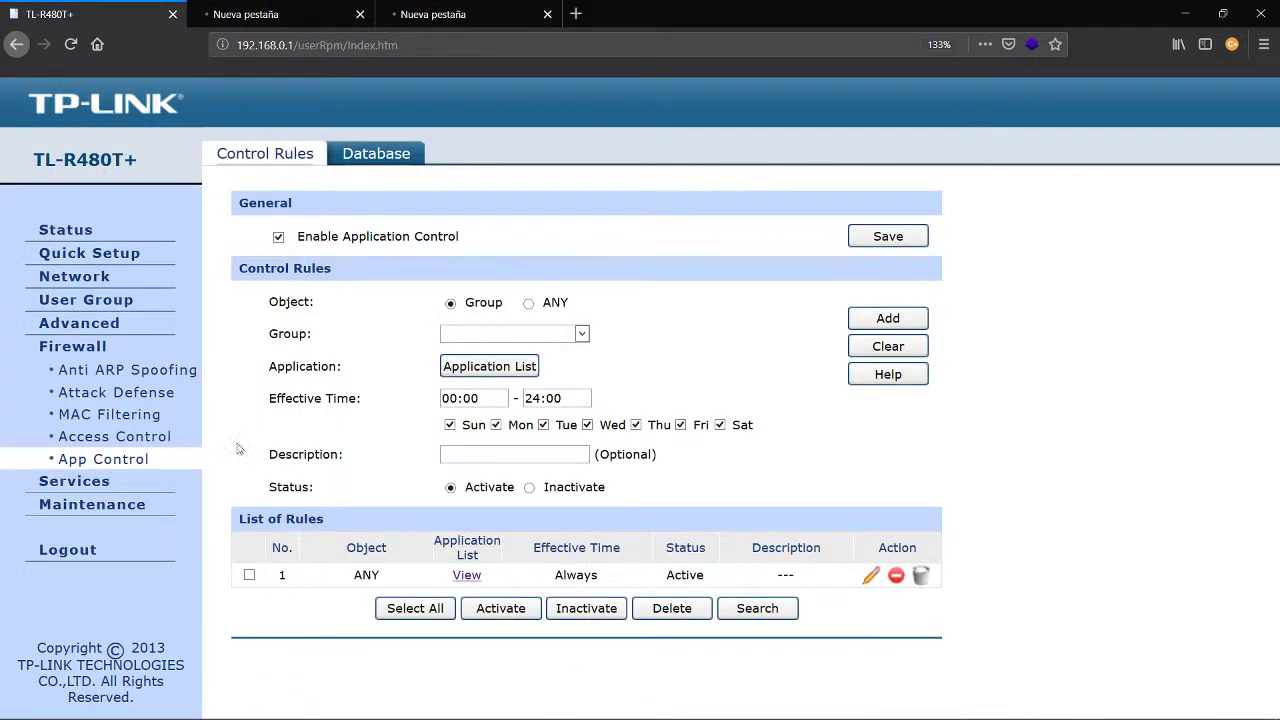
click(108, 438)
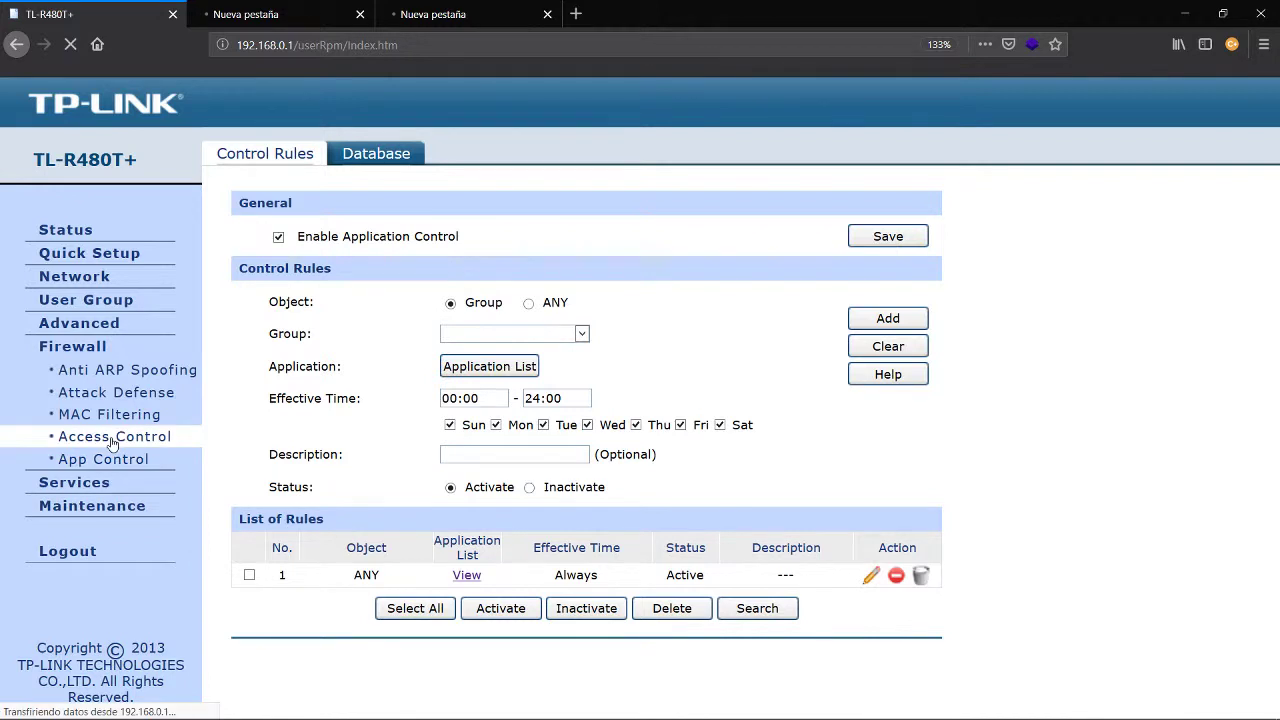
click(118, 414)
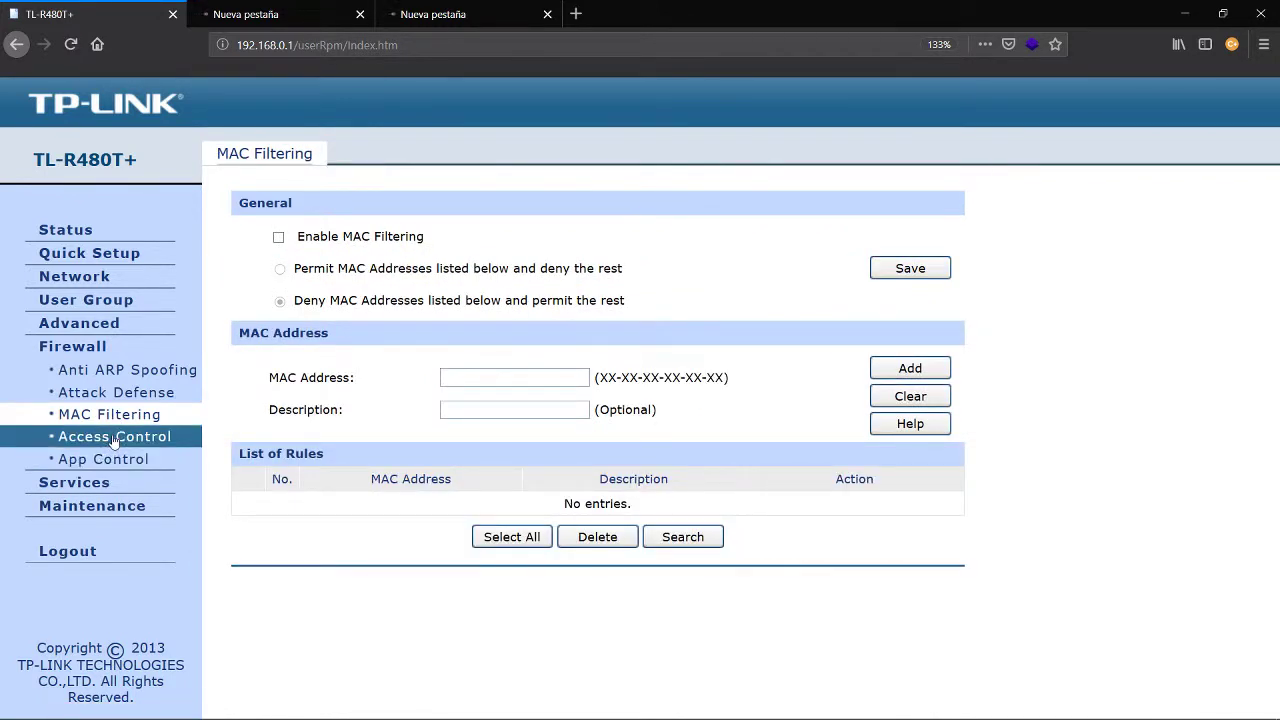
click(114, 438)
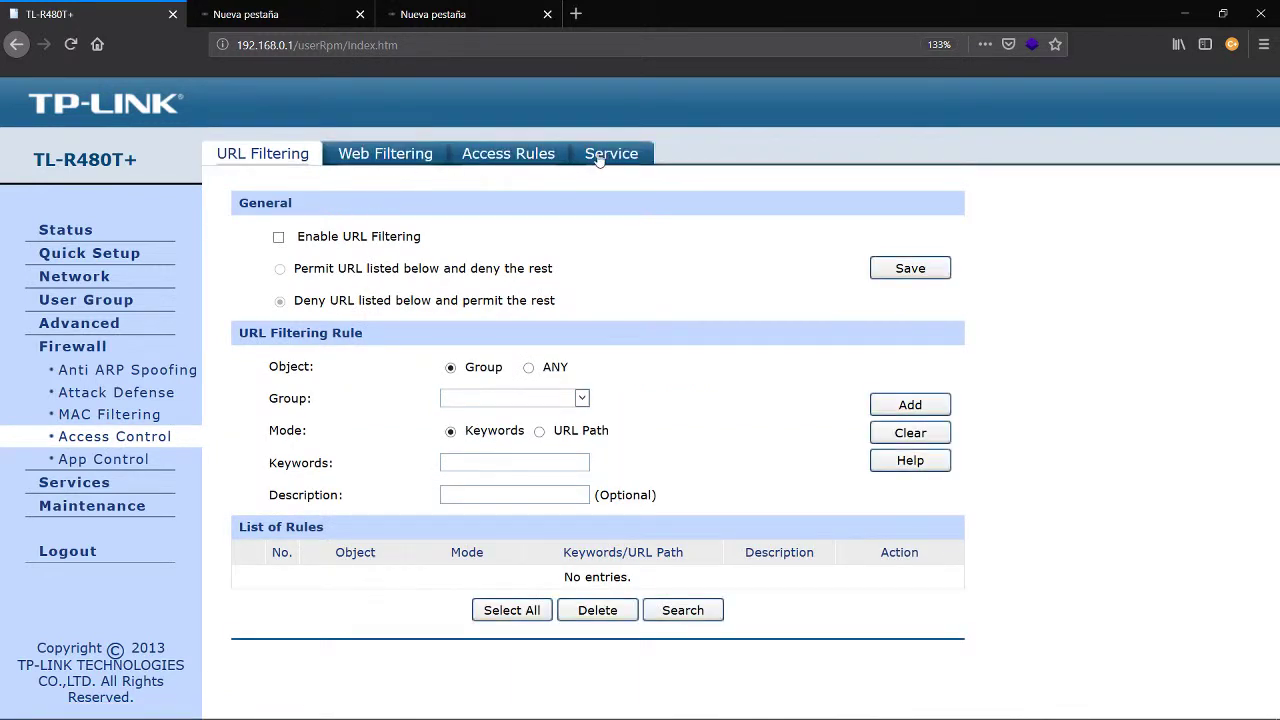
click(600, 156)
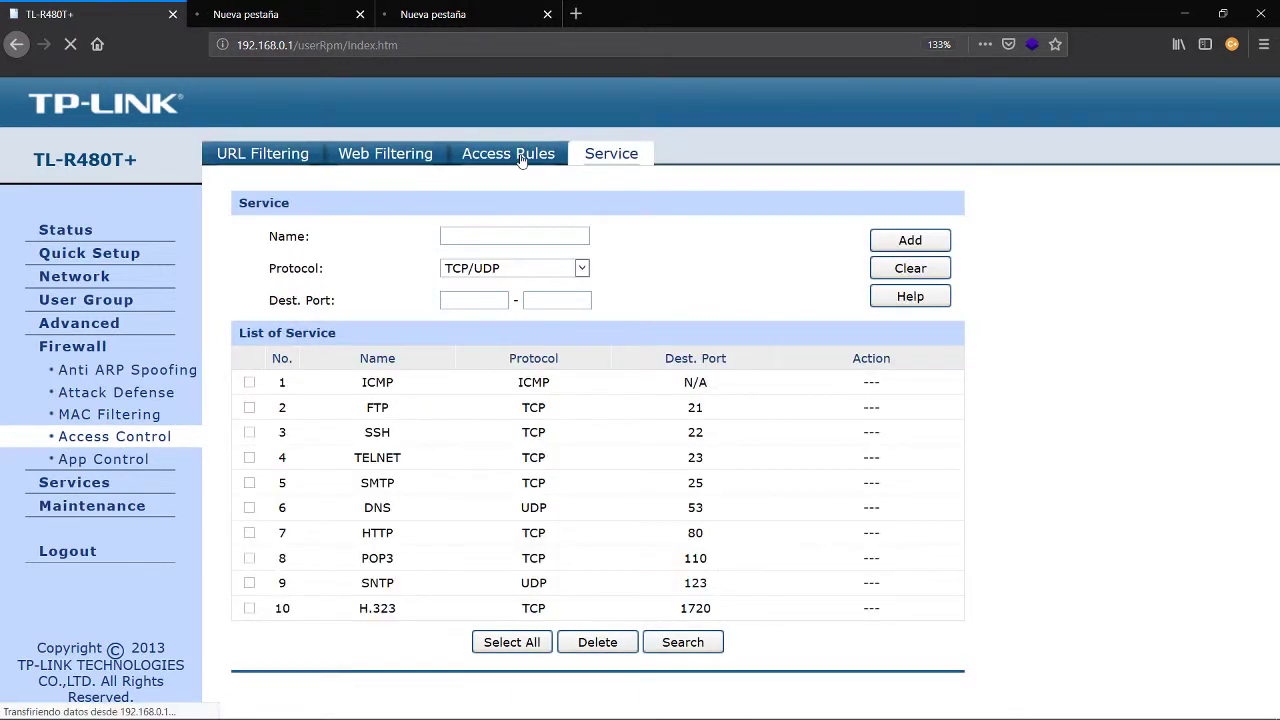
scroll(540, 360, down, 1)
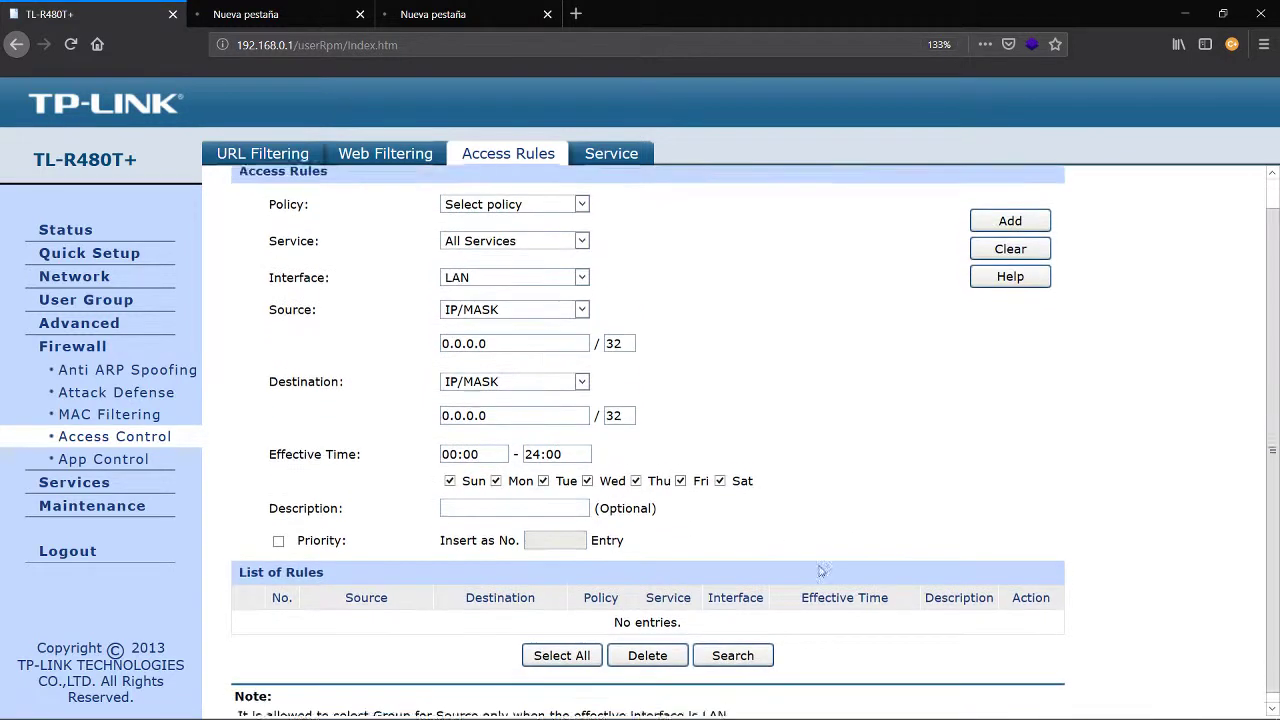
click(379, 166)
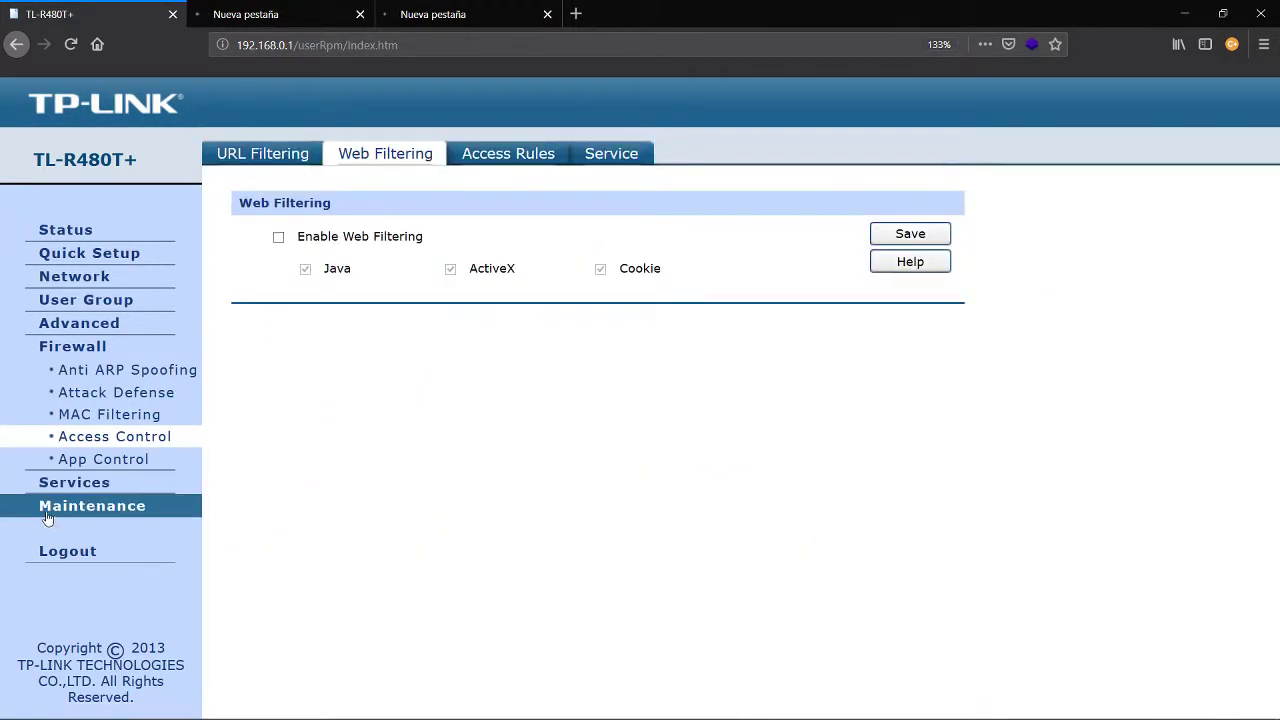
- Reopen App Control and check its application list, leaving the selection as it is
click(90, 460)
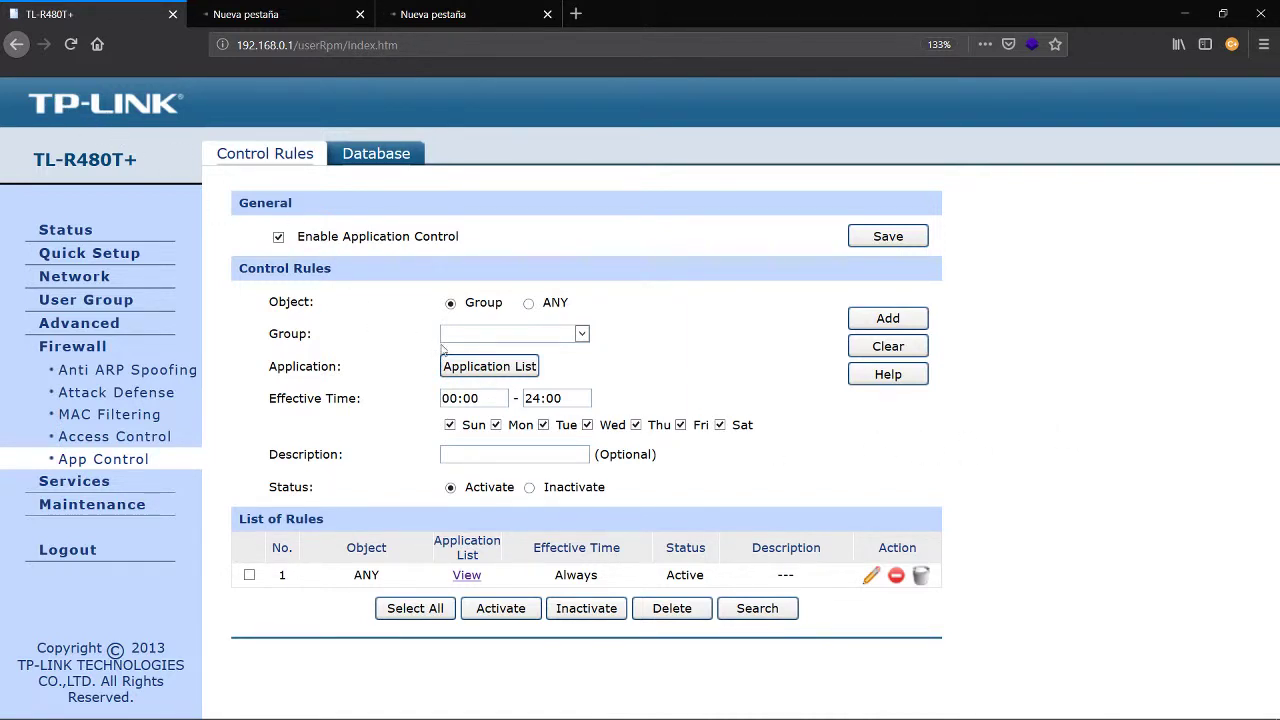
click(489, 368)
scroll(540, 360, down, 2)
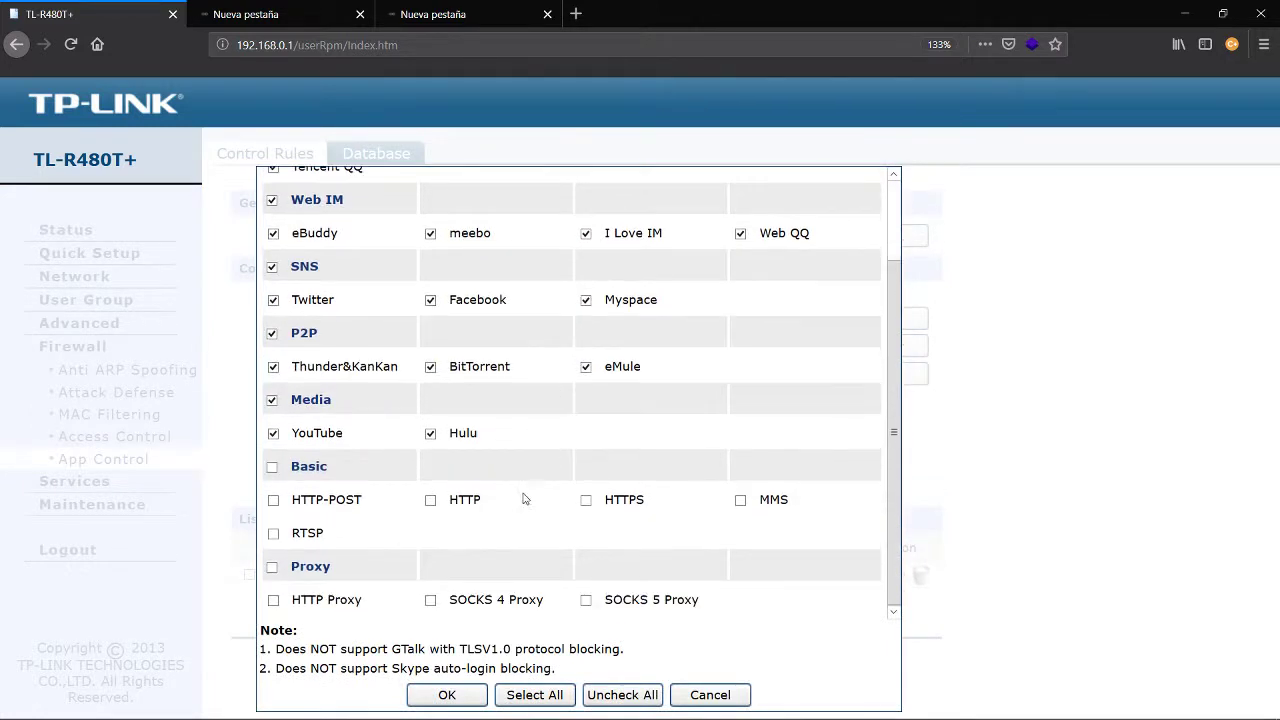
scroll(523, 494, up, 2)
click(711, 695)
- Check the application database upgrade page and its file selection, then return to the control rules without choosing a file
click(371, 153)
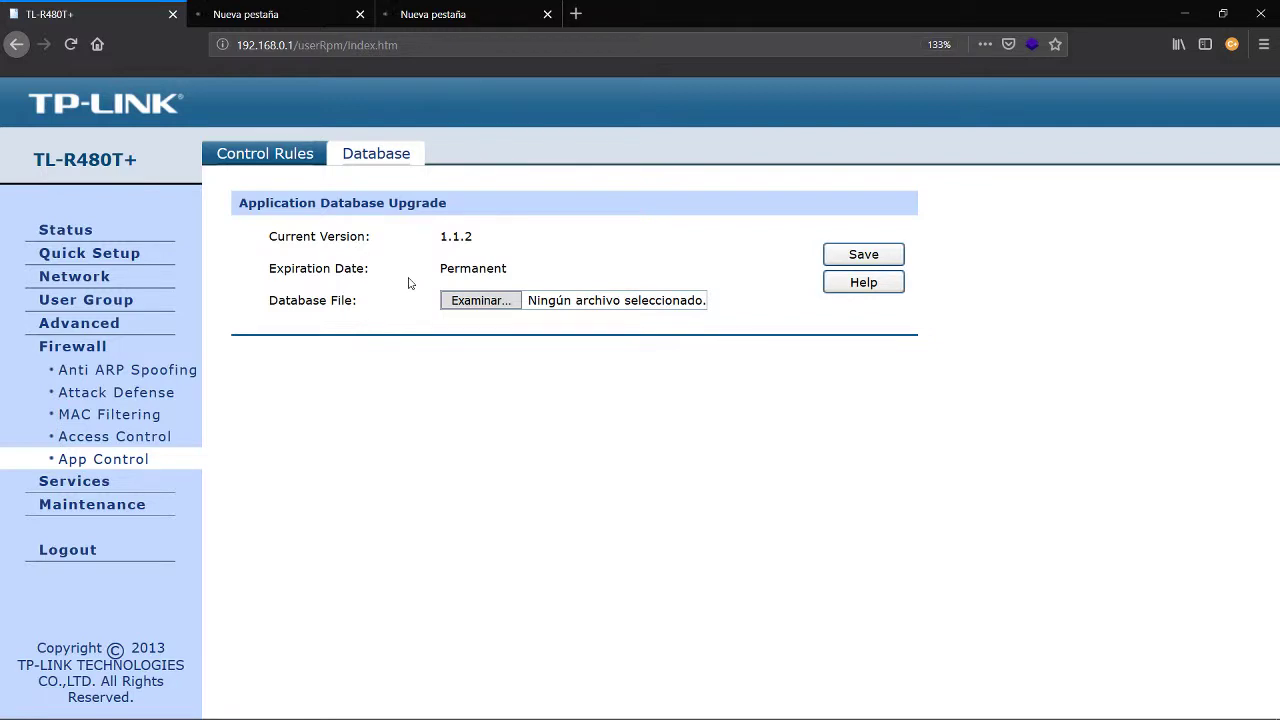
click(481, 302)
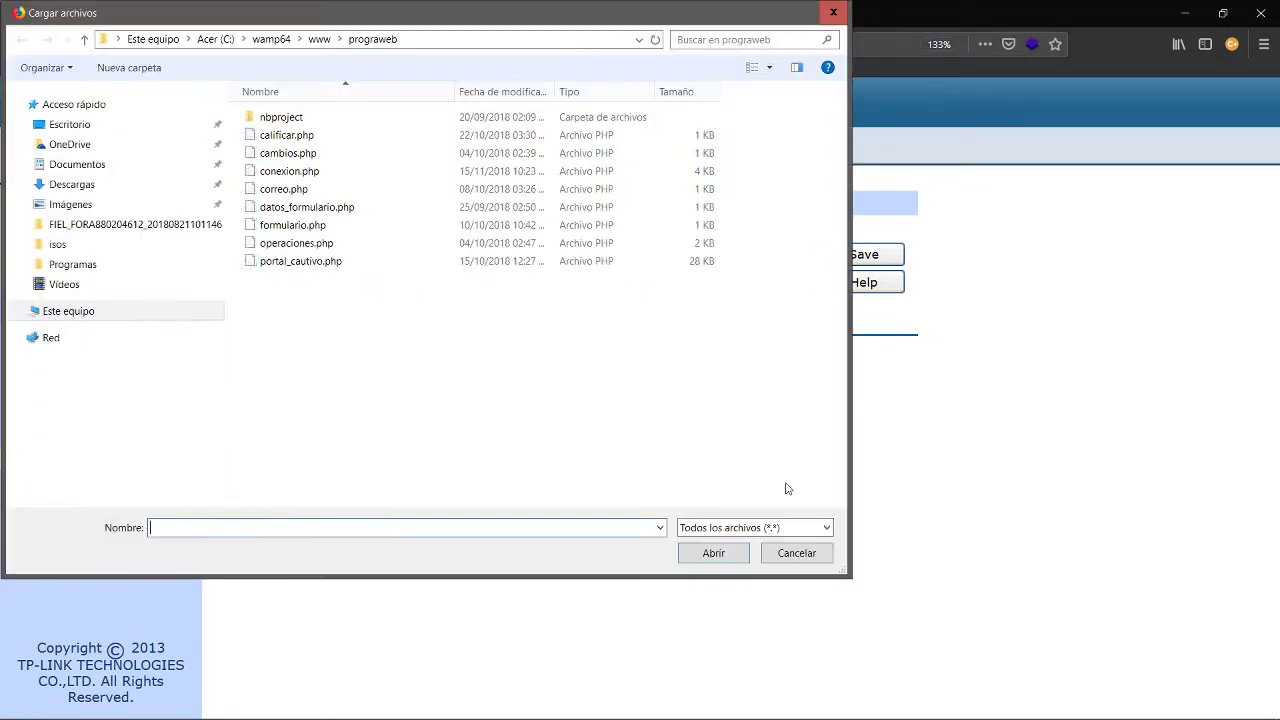
click(792, 553)
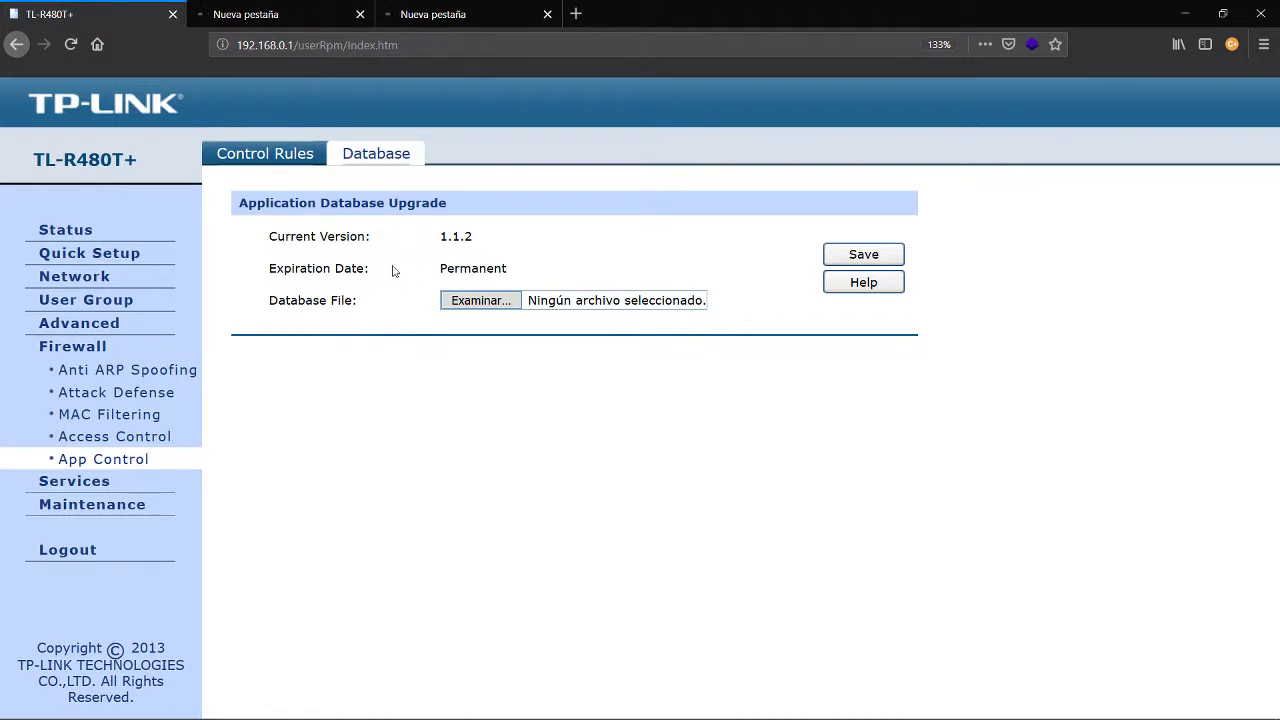
click(281, 158)
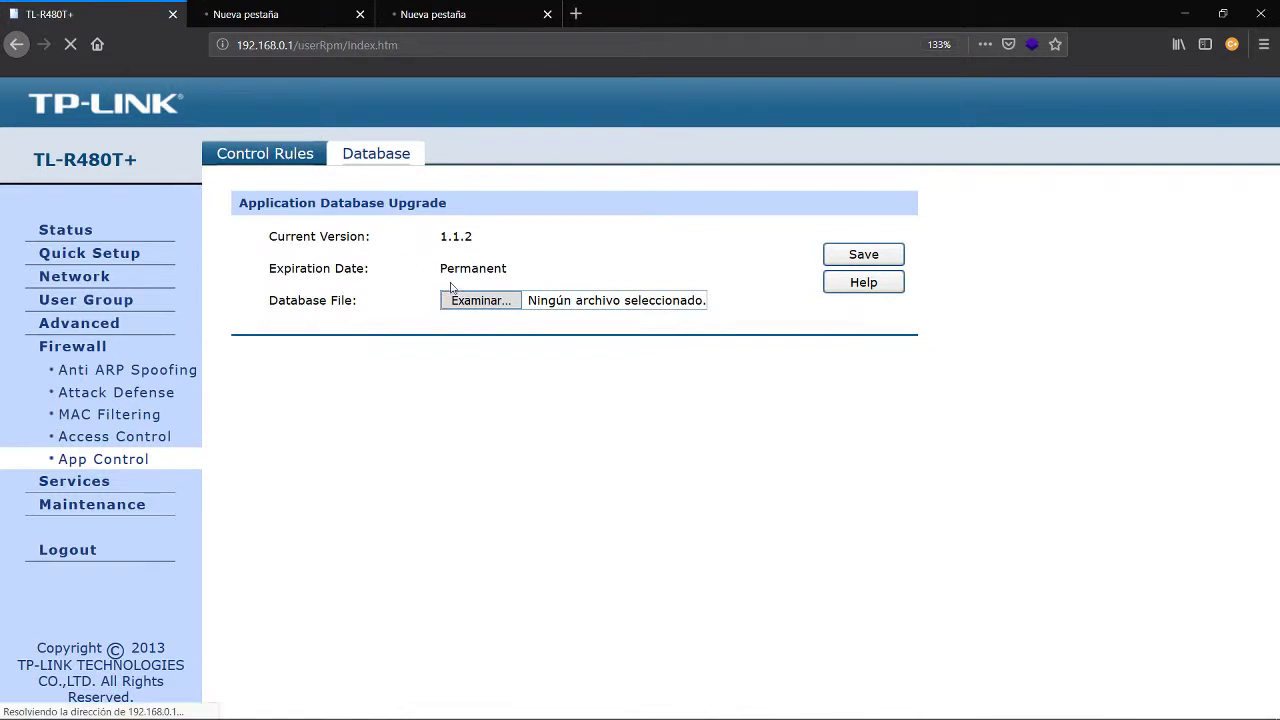
- Load yahoo.com in a new browser tab to test access with the rule active
click(577, 15)
text(y)
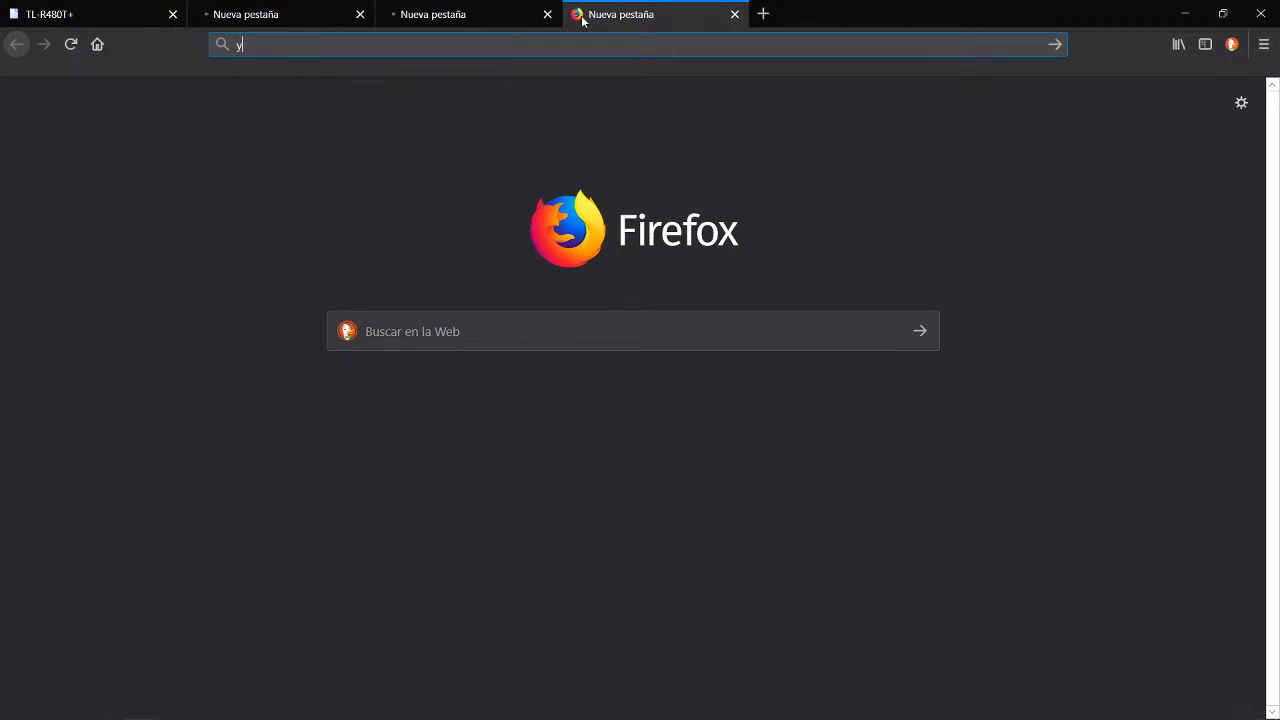
text(ahoo.com)
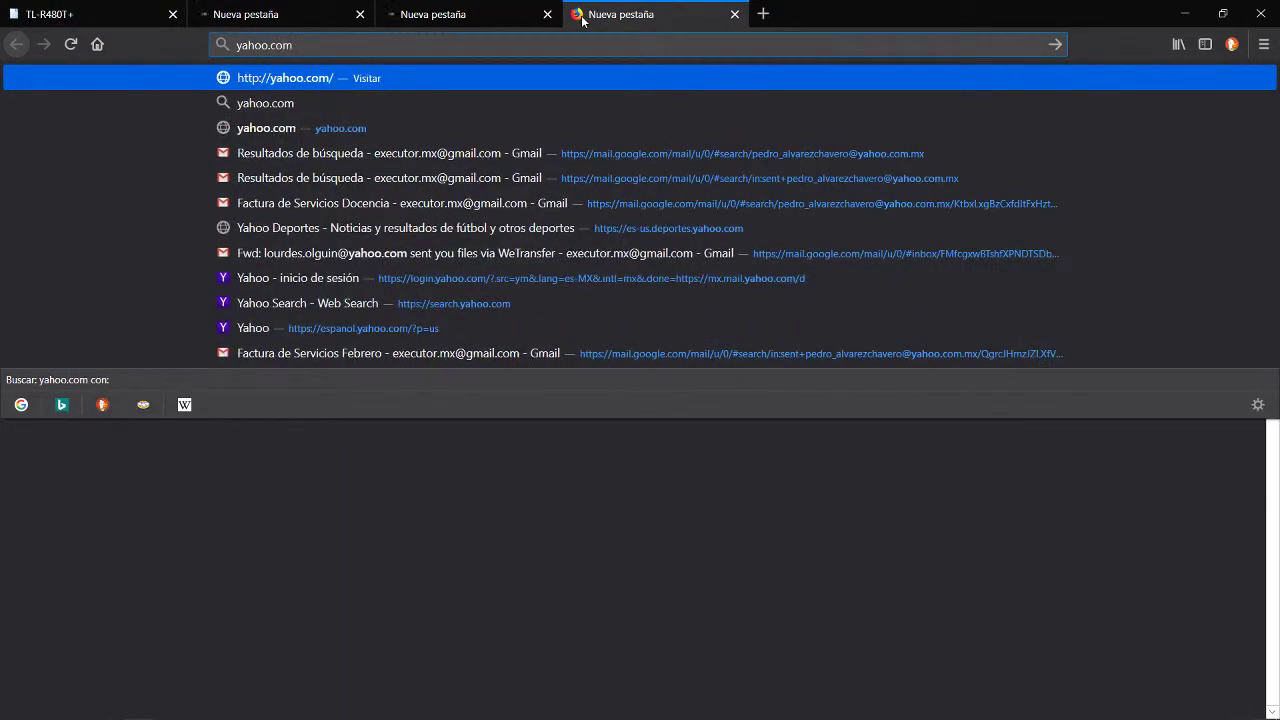
key(Return)
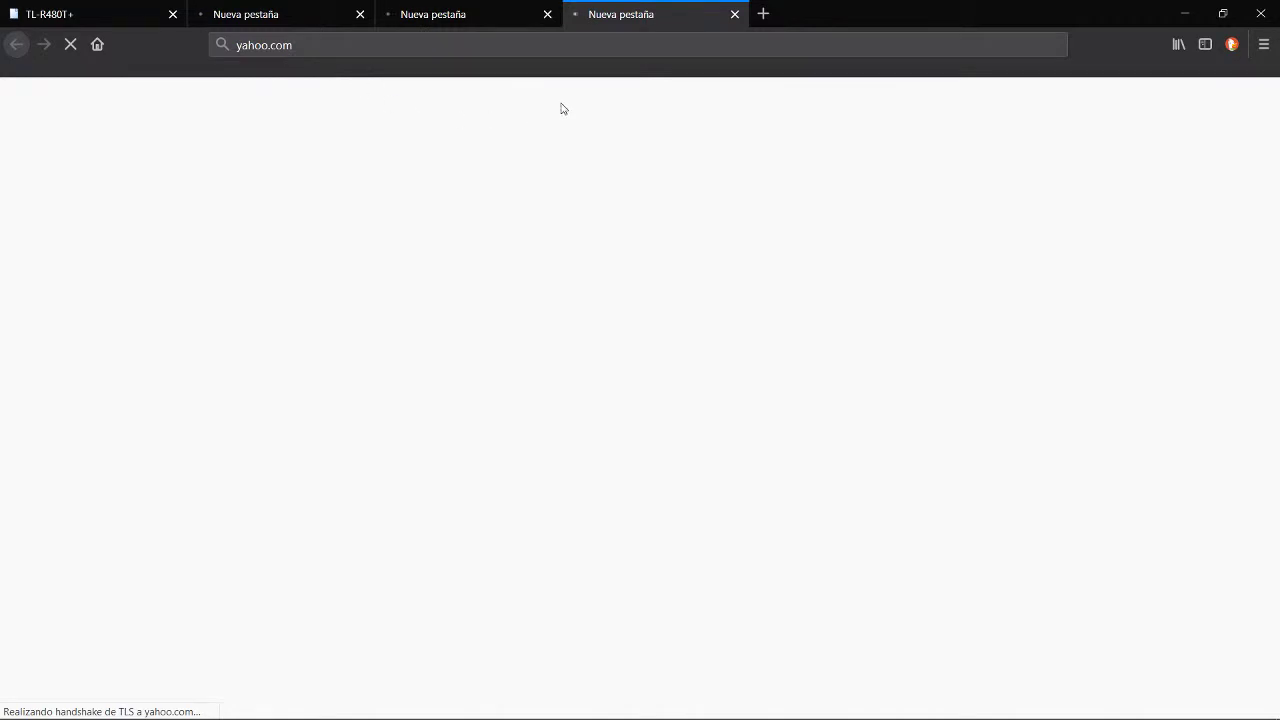
- Return to the router settings, edit the existing control rule to remove HTTPS from its application list, and save the rule
mouse_move(734, 714)
click(97, 20)
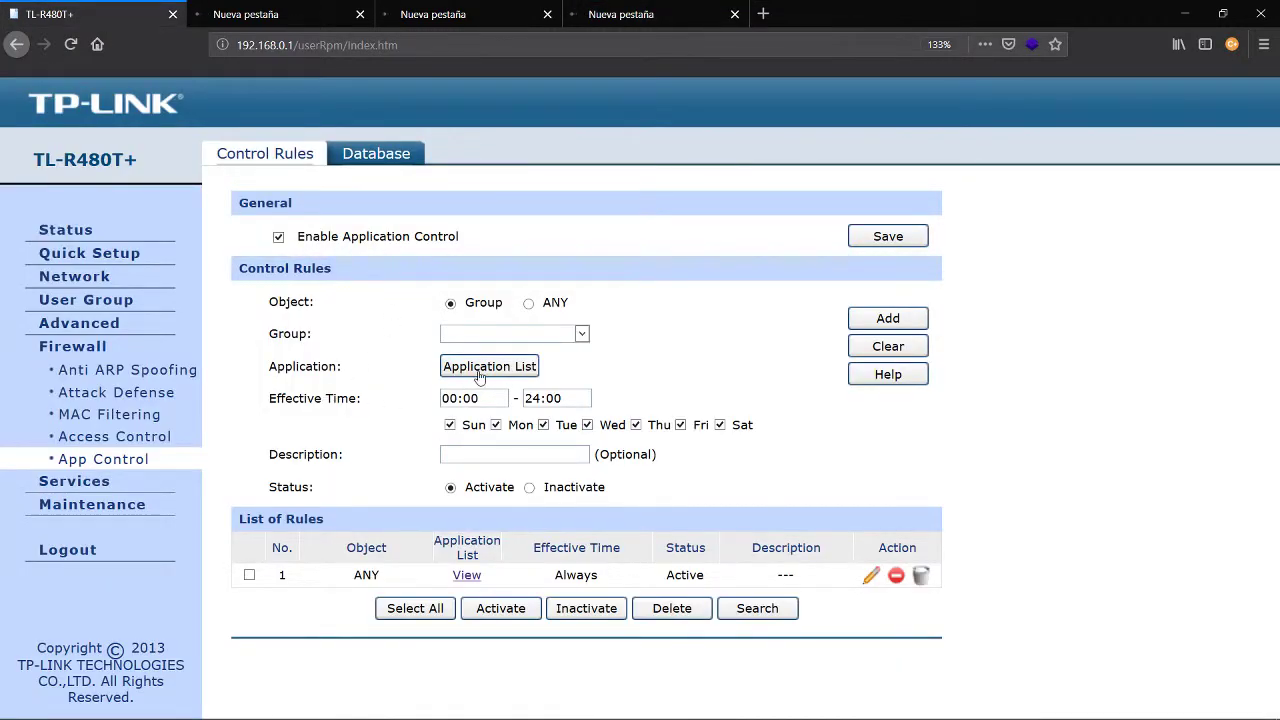
click(871, 575)
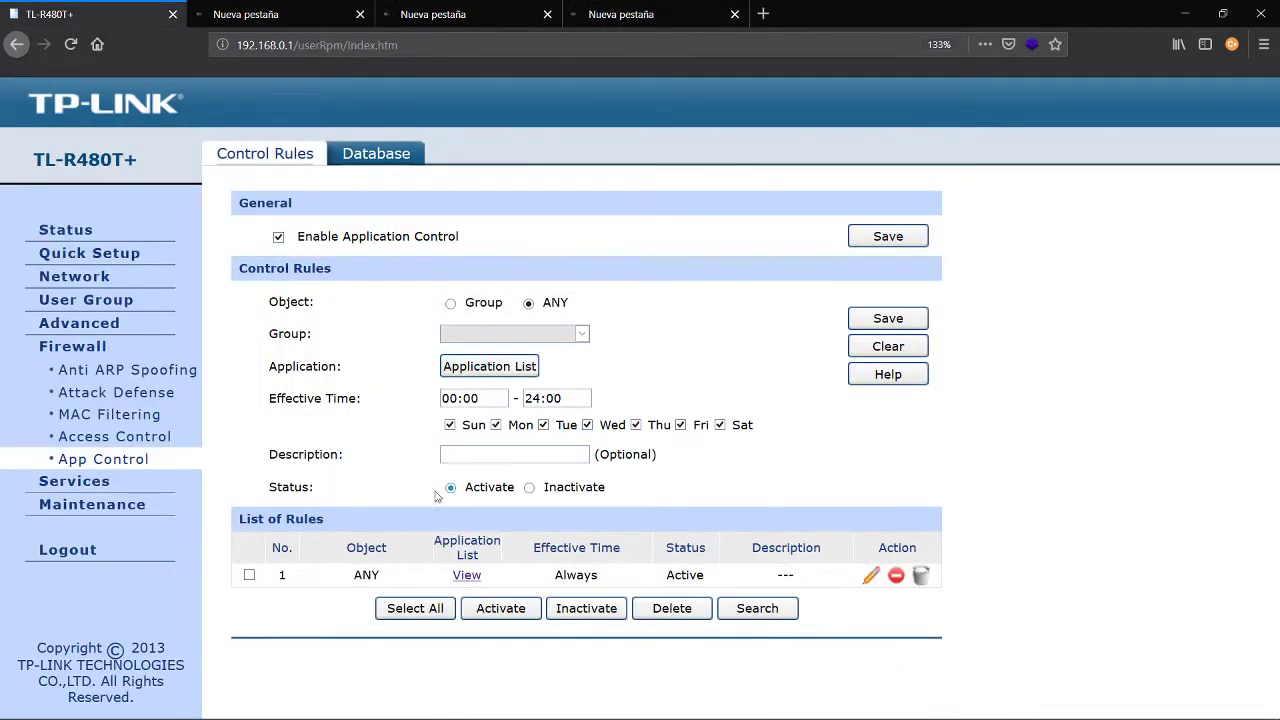
click(490, 367)
scroll(363, 477, down, 3)
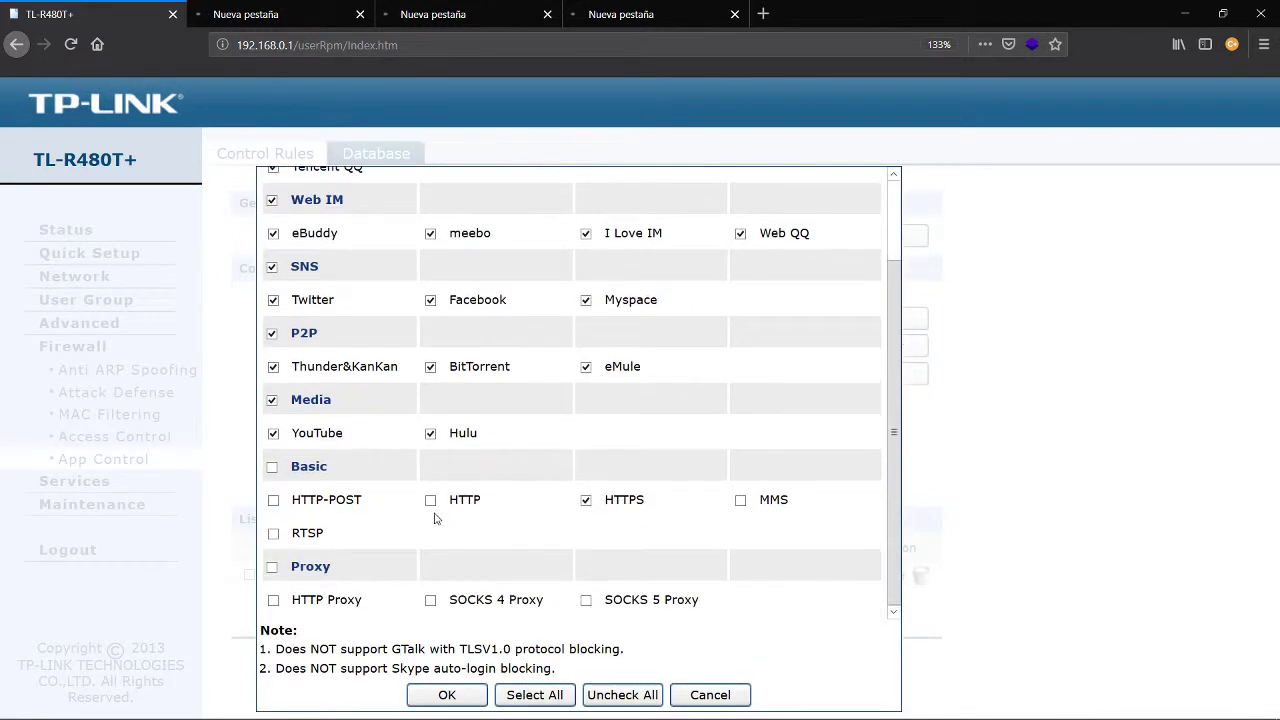
click(587, 502)
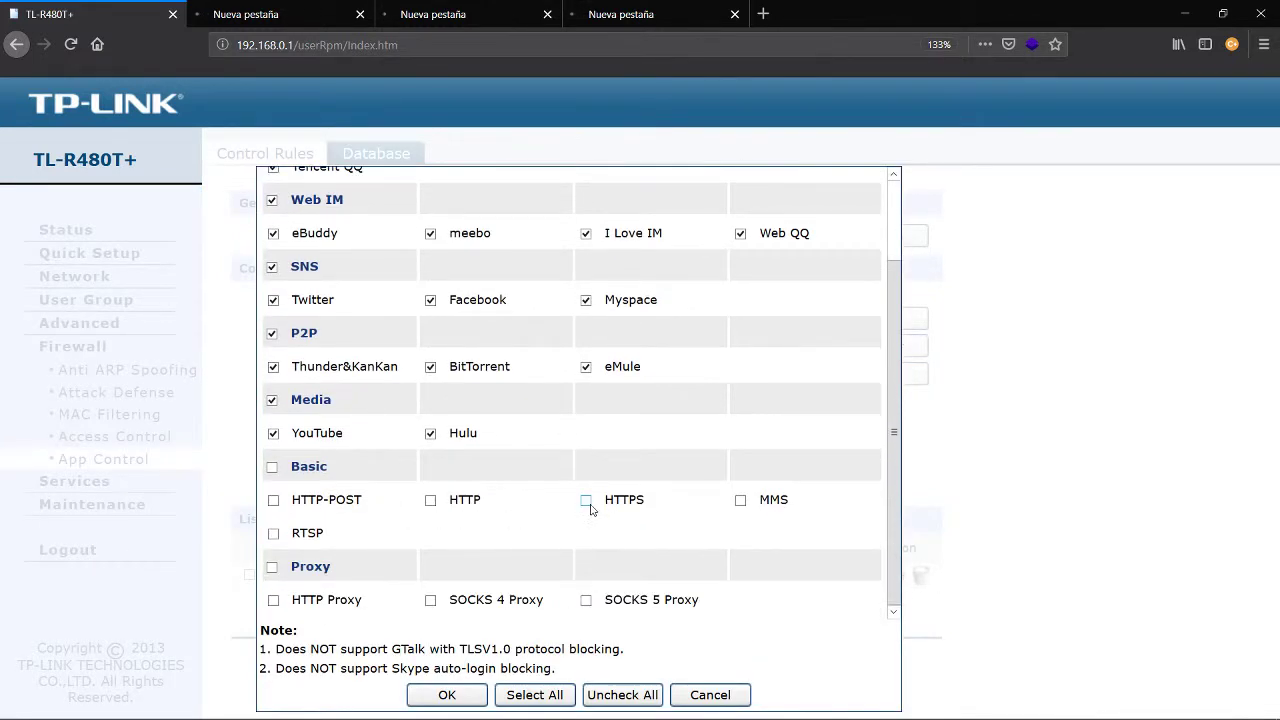
click(466, 699)
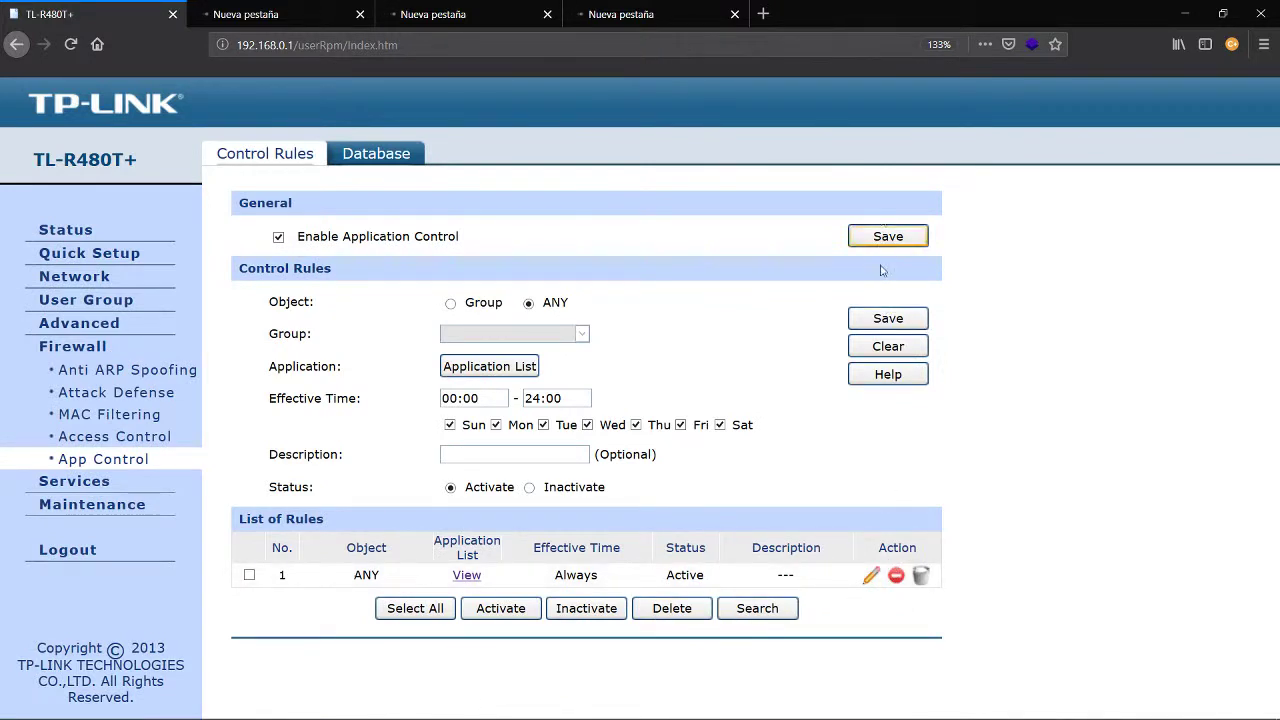
click(887, 318)
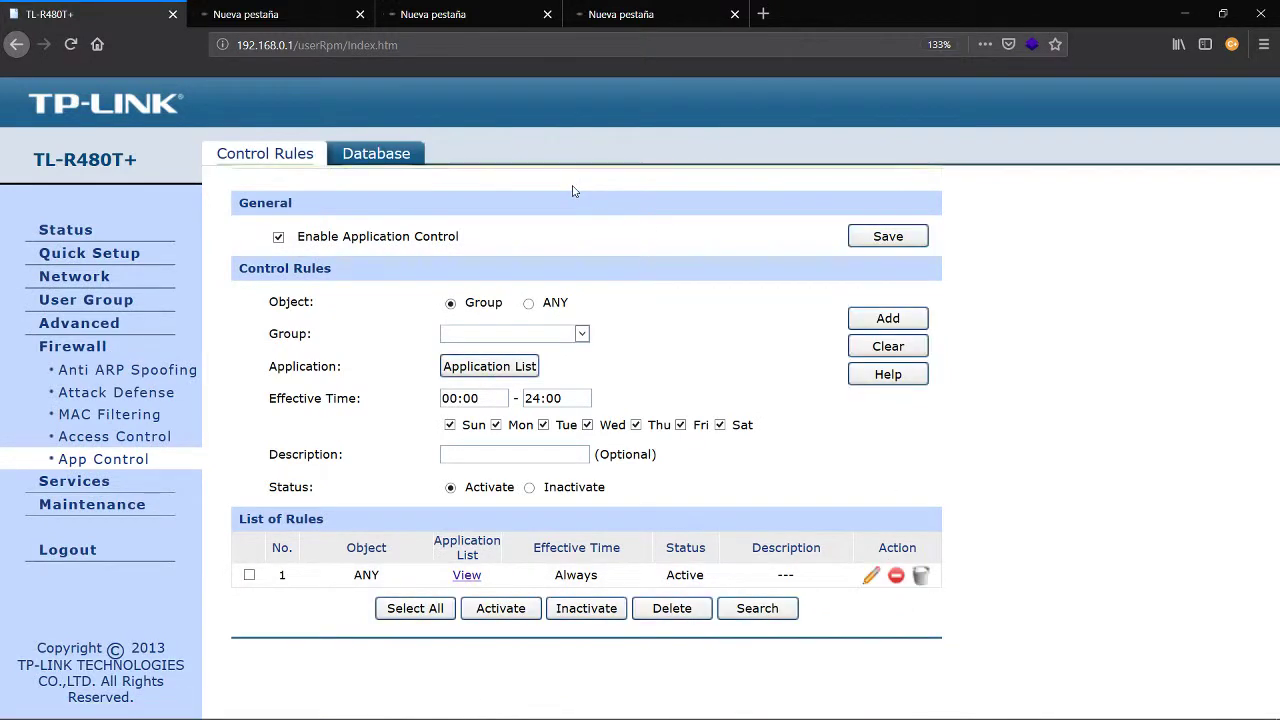
- Check how the facebook.com, yahoo.com and youtube.com tabs load with the edited rule, closing the Yahoo tab
click(298, 22)
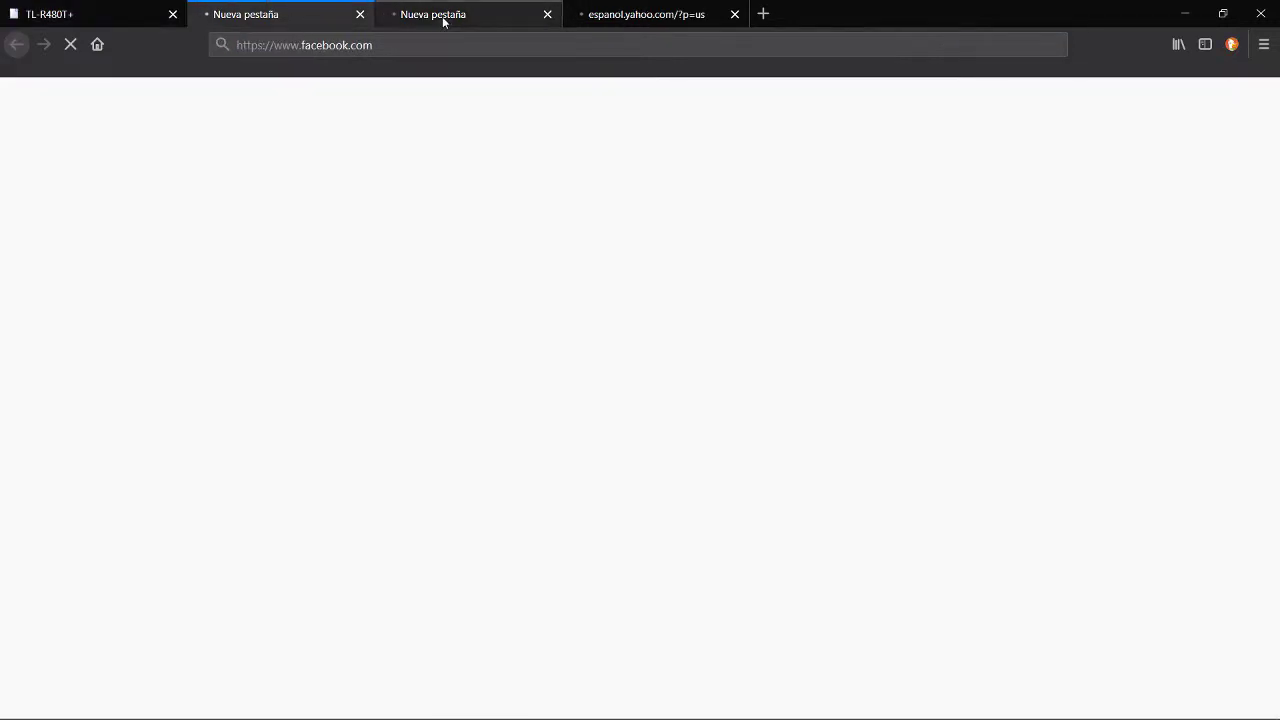
click(649, 12)
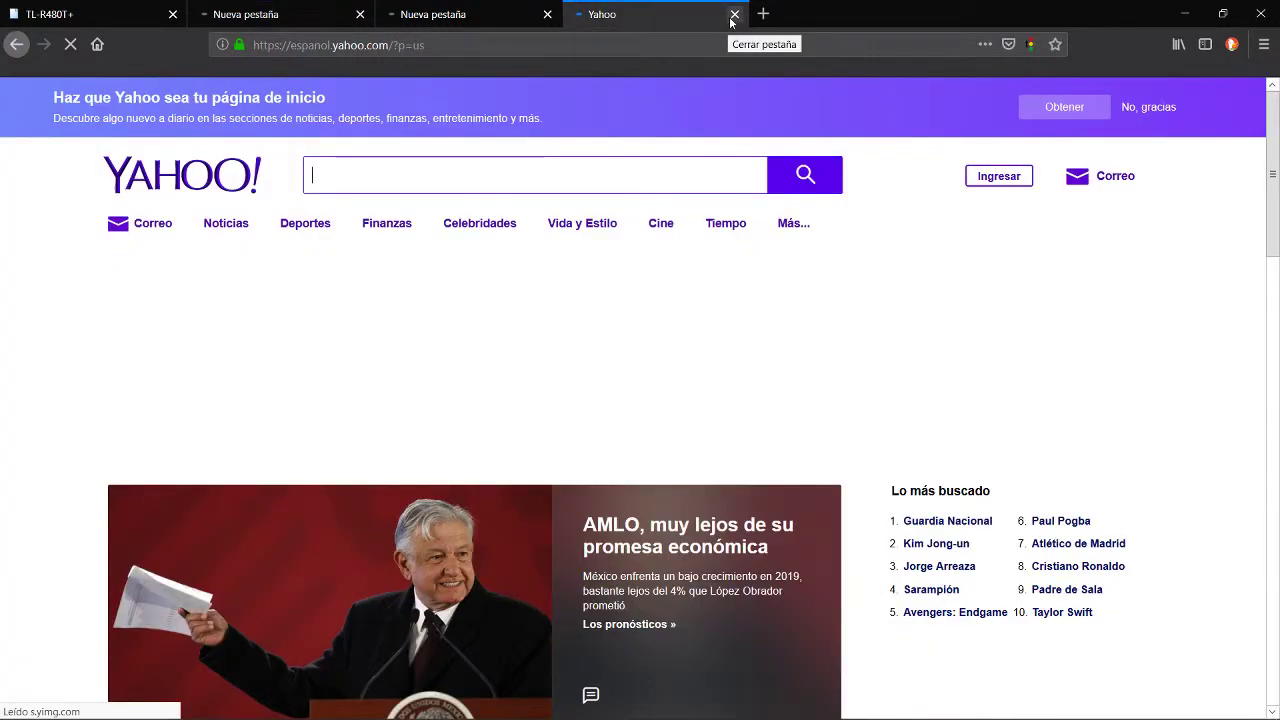
click(734, 14)
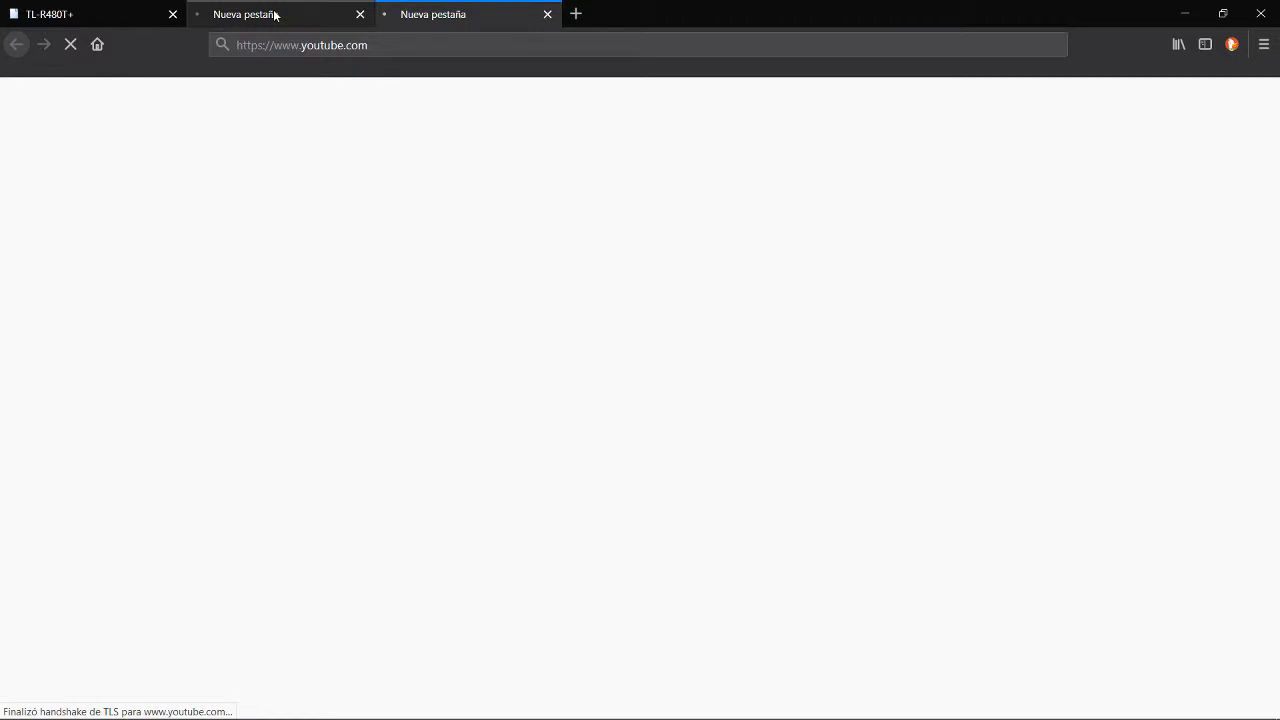
click(275, 14)
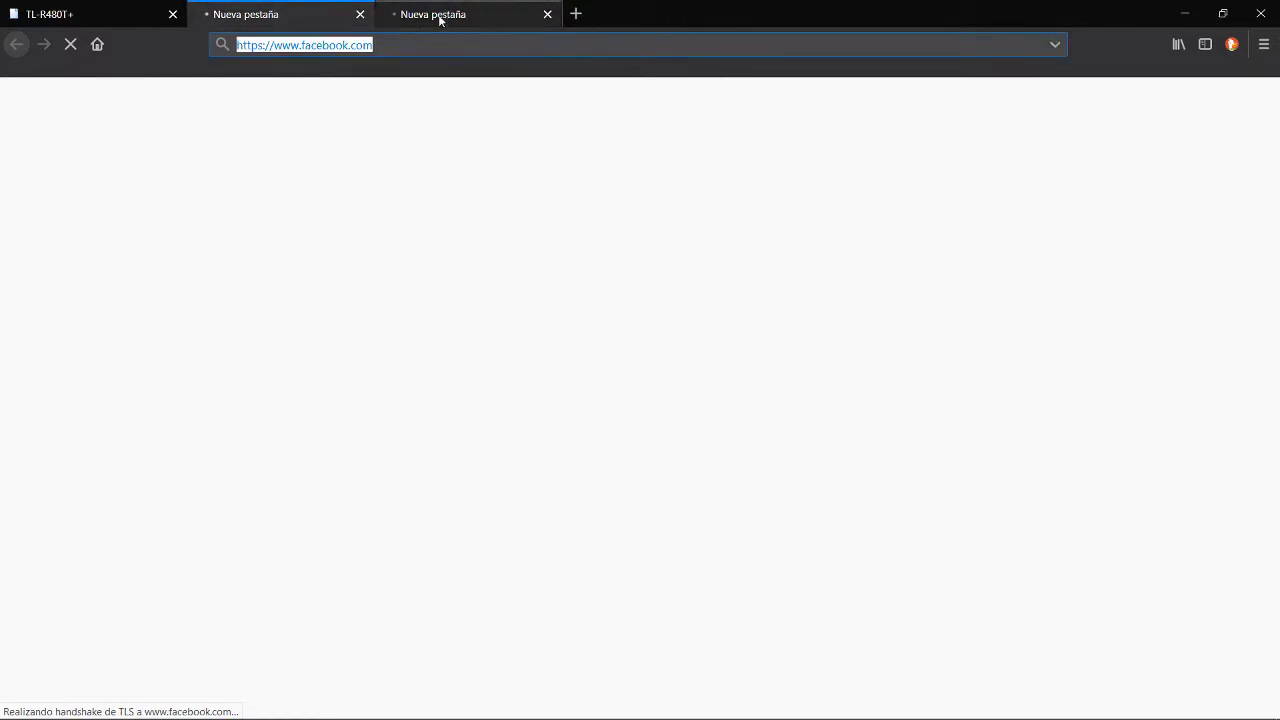
click(436, 14)
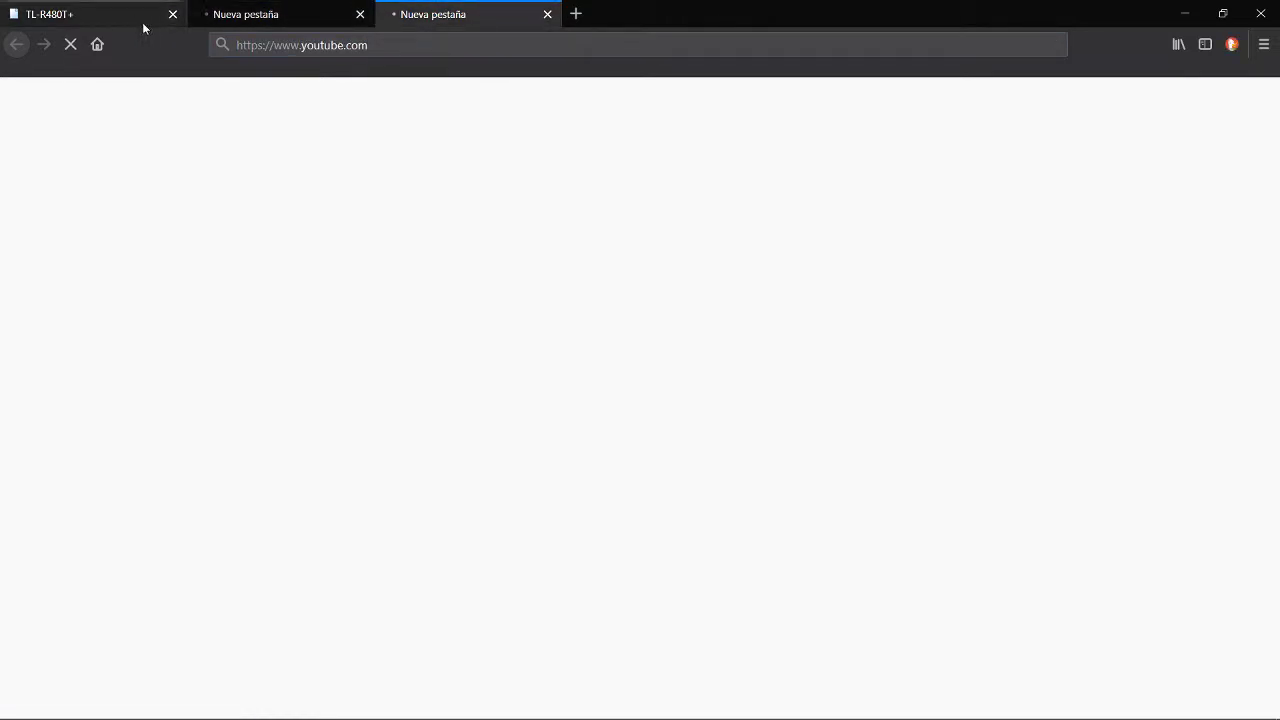
click(105, 16)
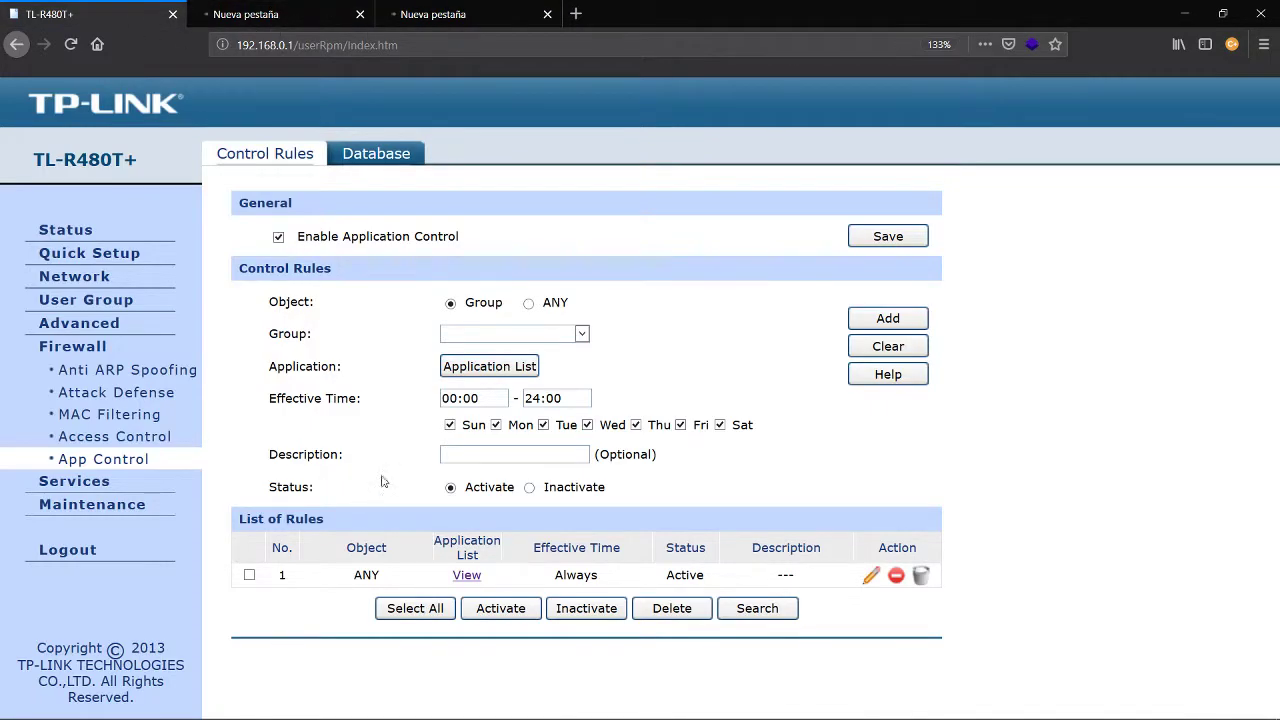
click(482, 368)
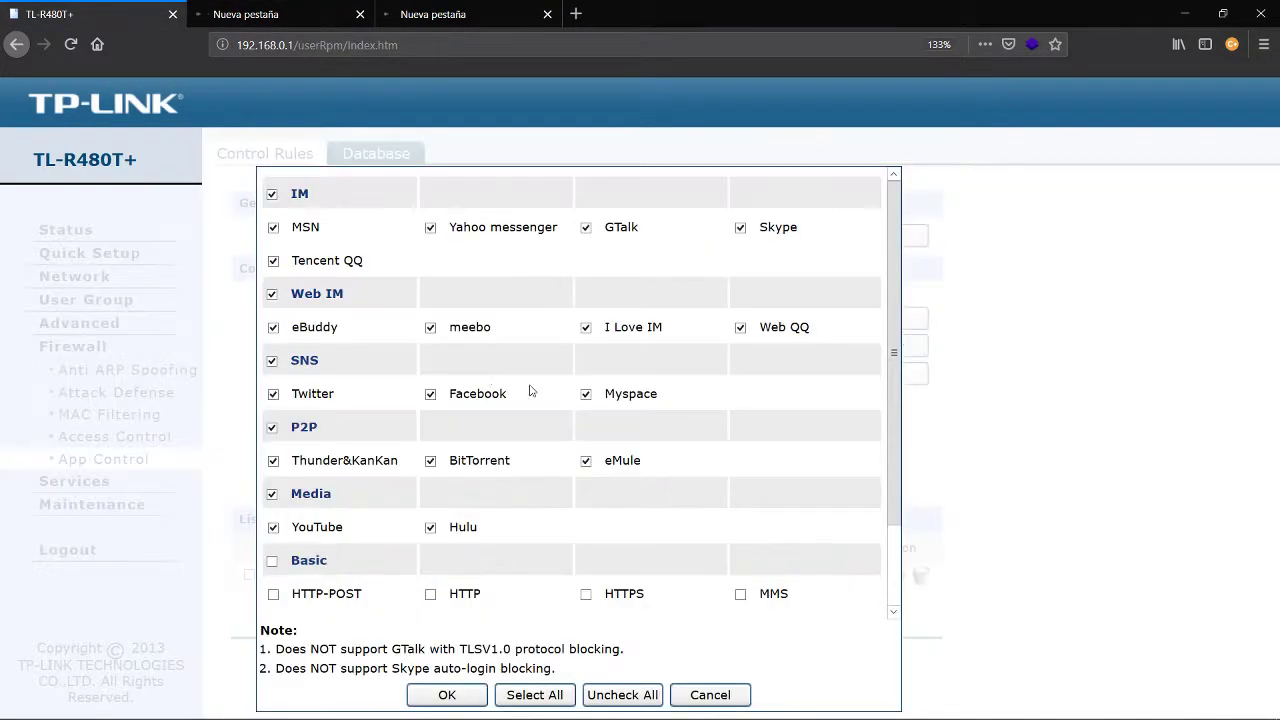
click(430, 394)
click(273, 528)
click(445, 695)
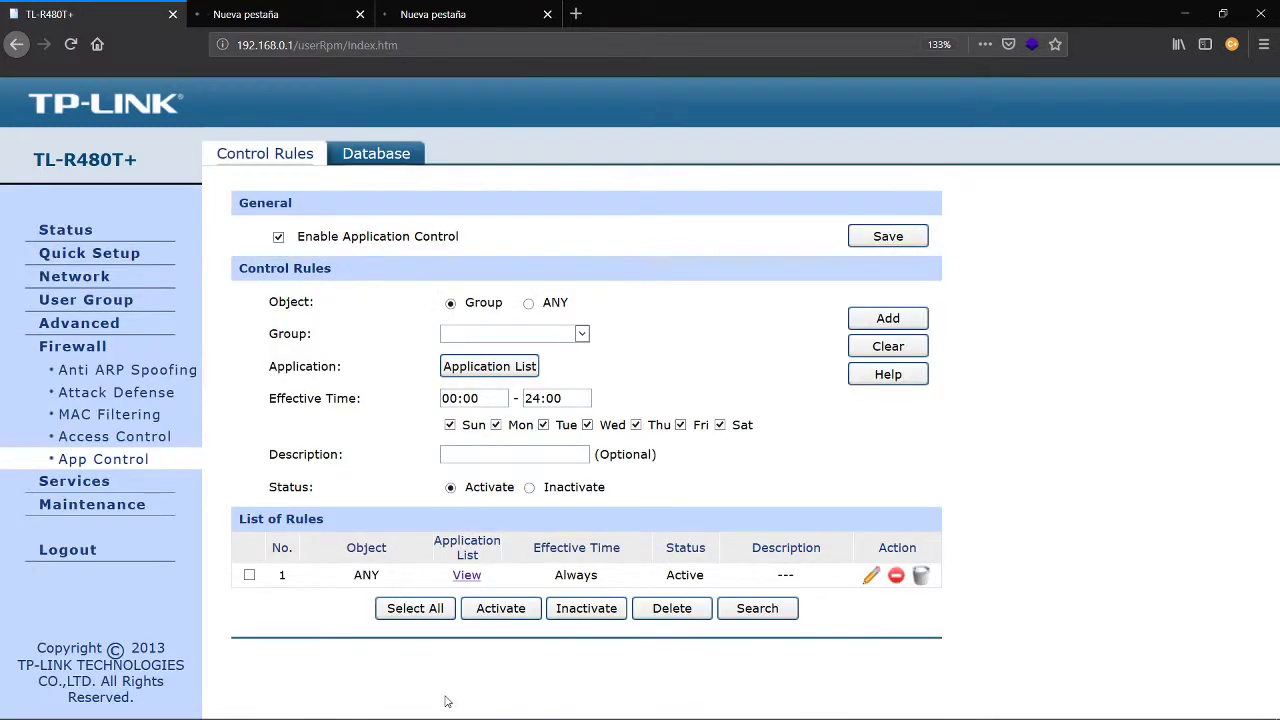
- Edit the existing control rule to remove Facebook from its blocked applications, save it, and check the facebook.com tab
click(870, 578)
click(479, 367)
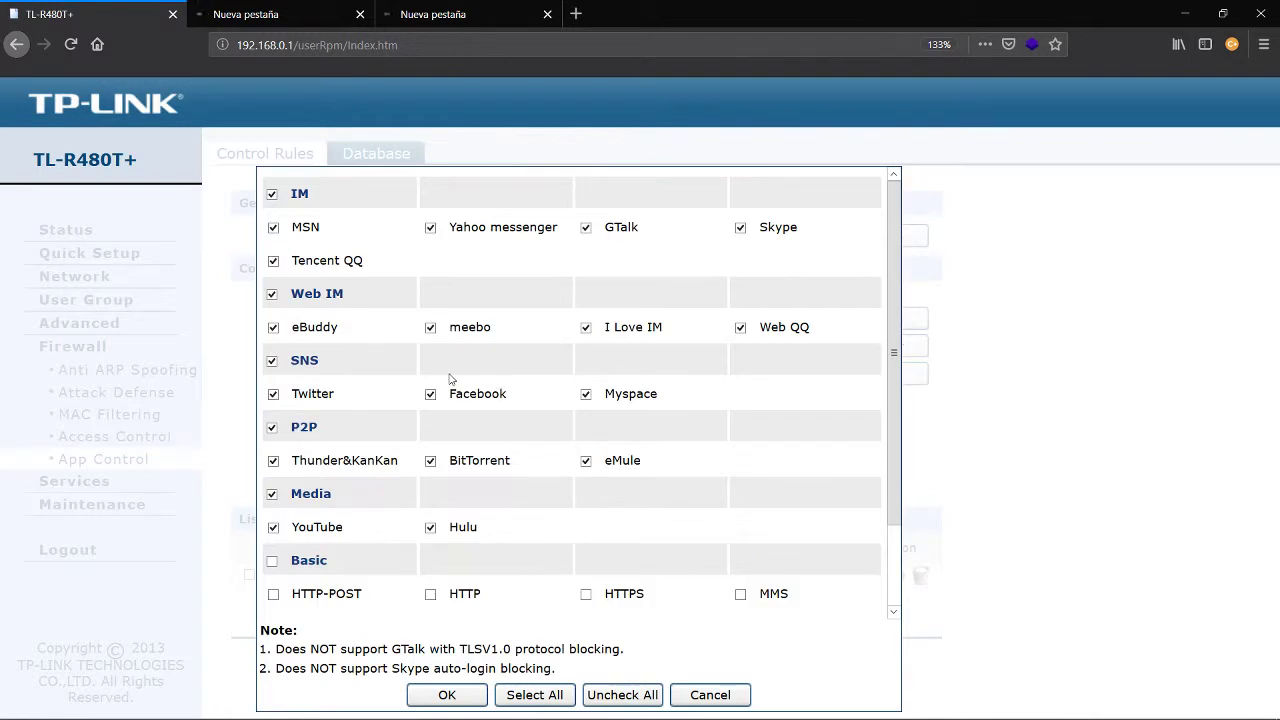
click(430, 395)
click(447, 695)
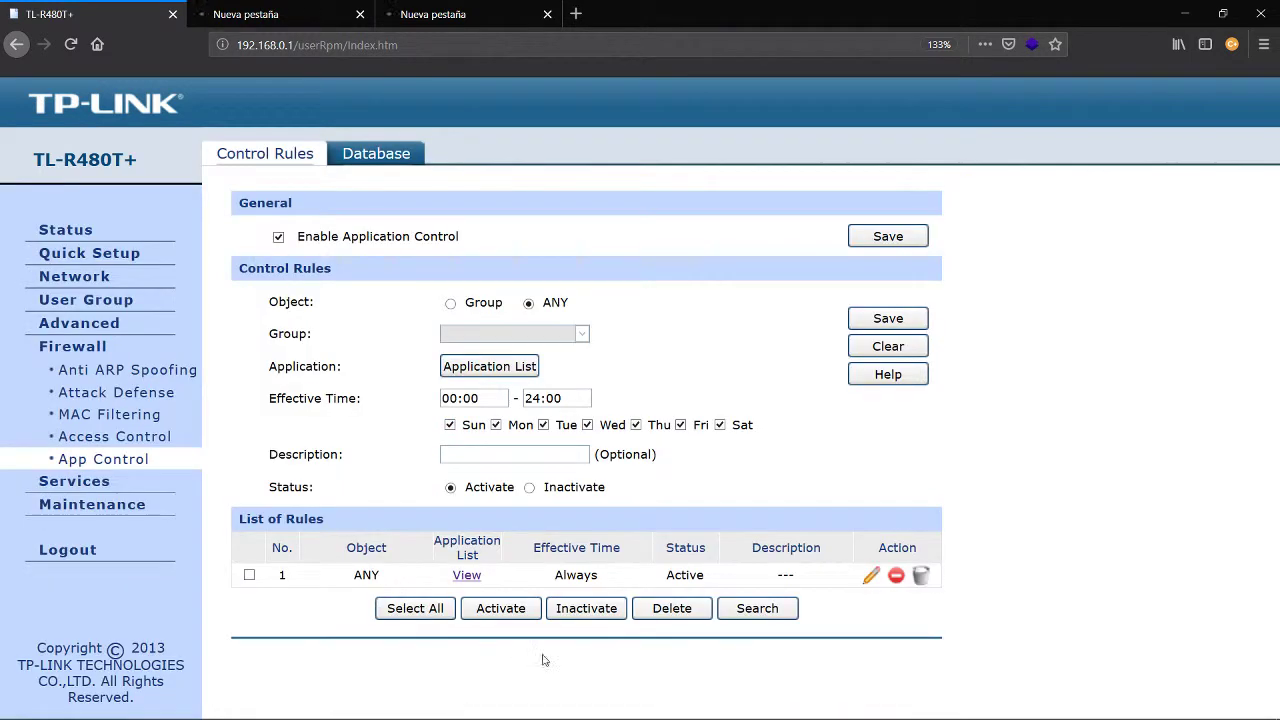
click(862, 320)
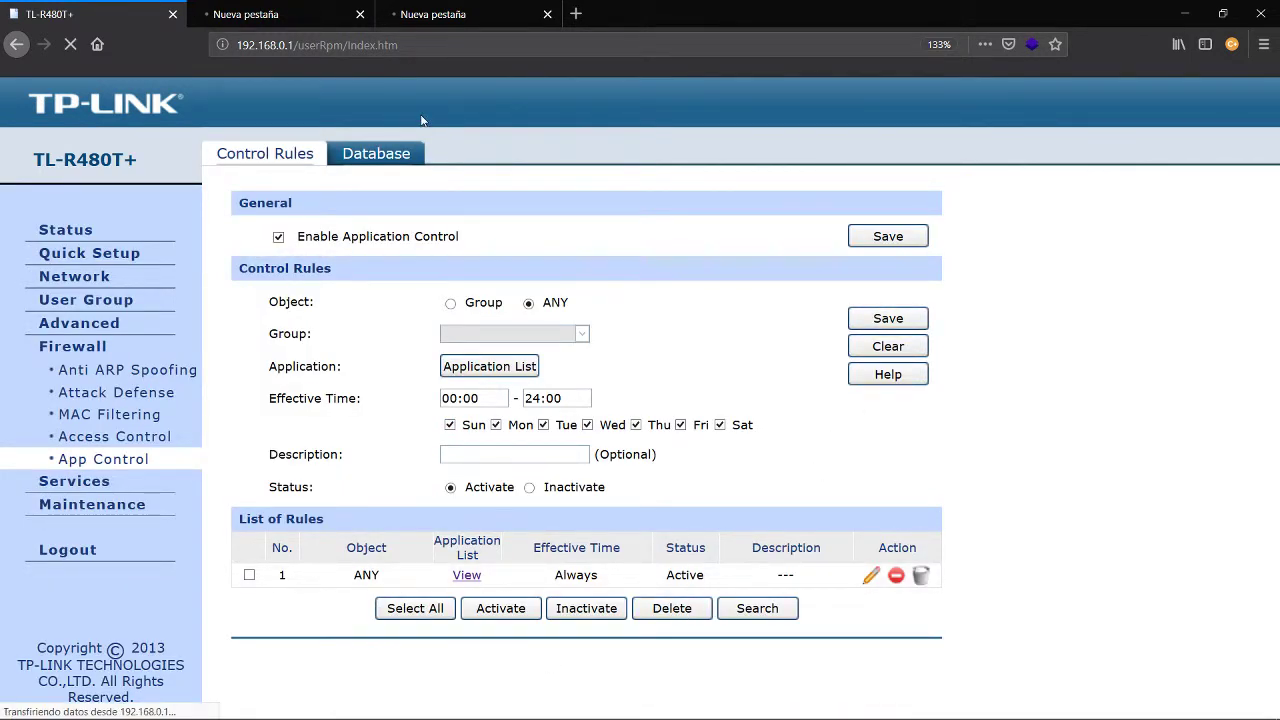
click(330, 14)
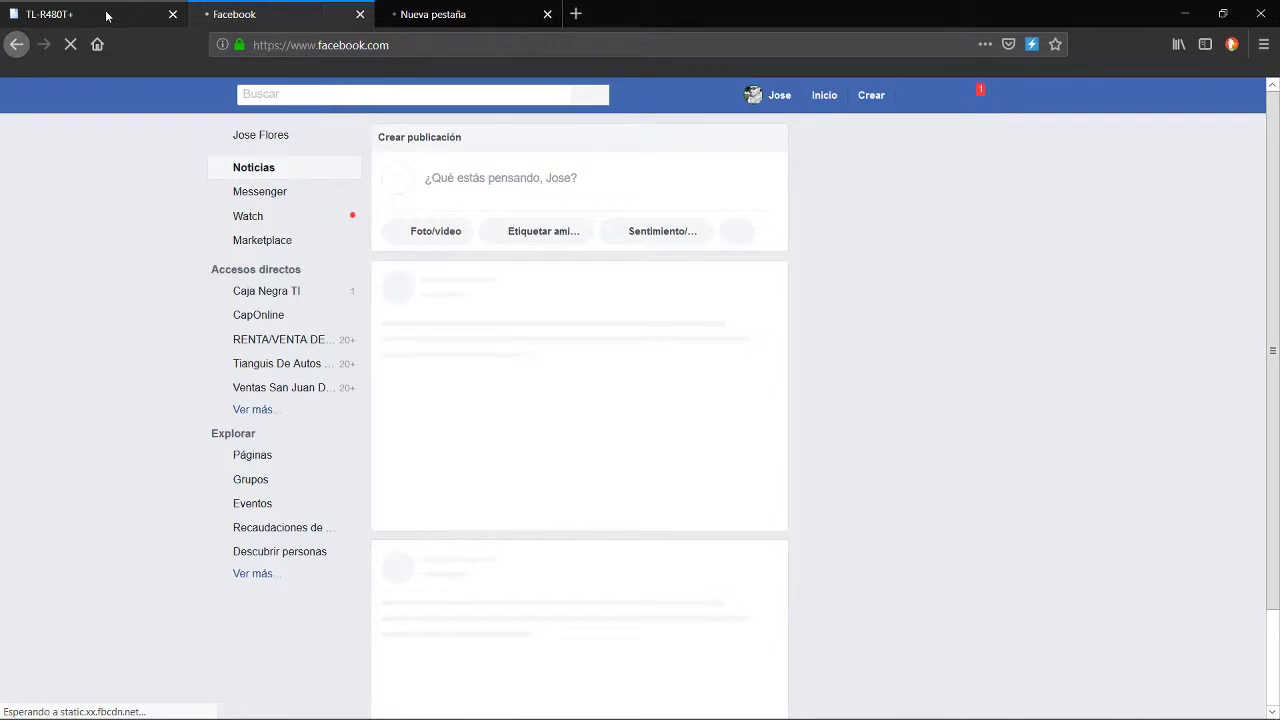
- Edit the control rule to block Facebook again and remove YouTube from its blocked applications, and save the rule
click(107, 15)
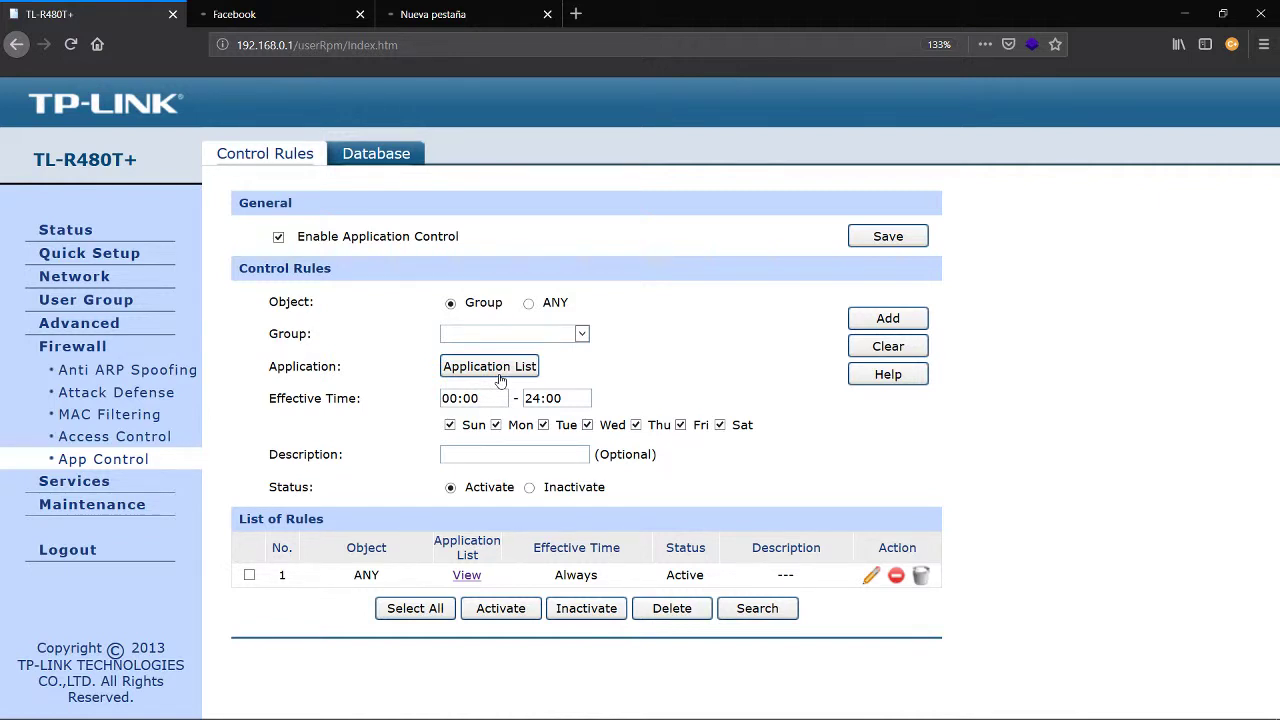
click(870, 577)
click(430, 388)
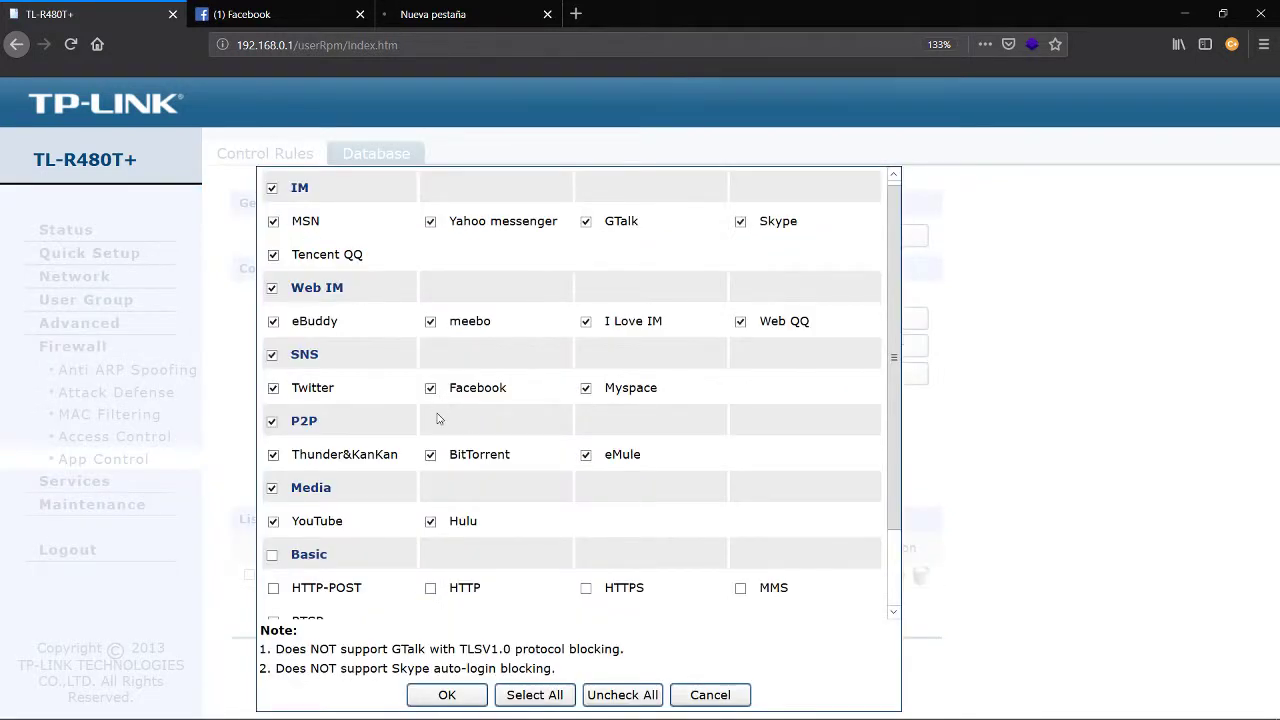
click(272, 522)
scroll(484, 586, down, 2)
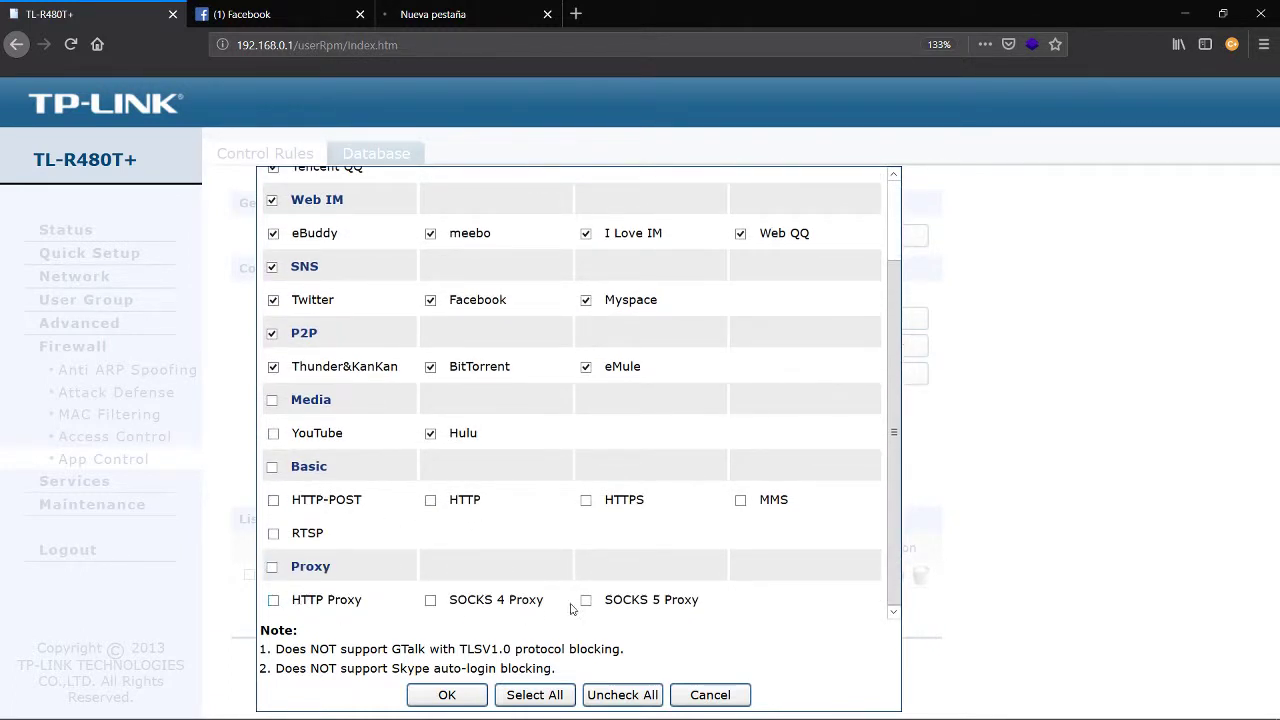
click(446, 694)
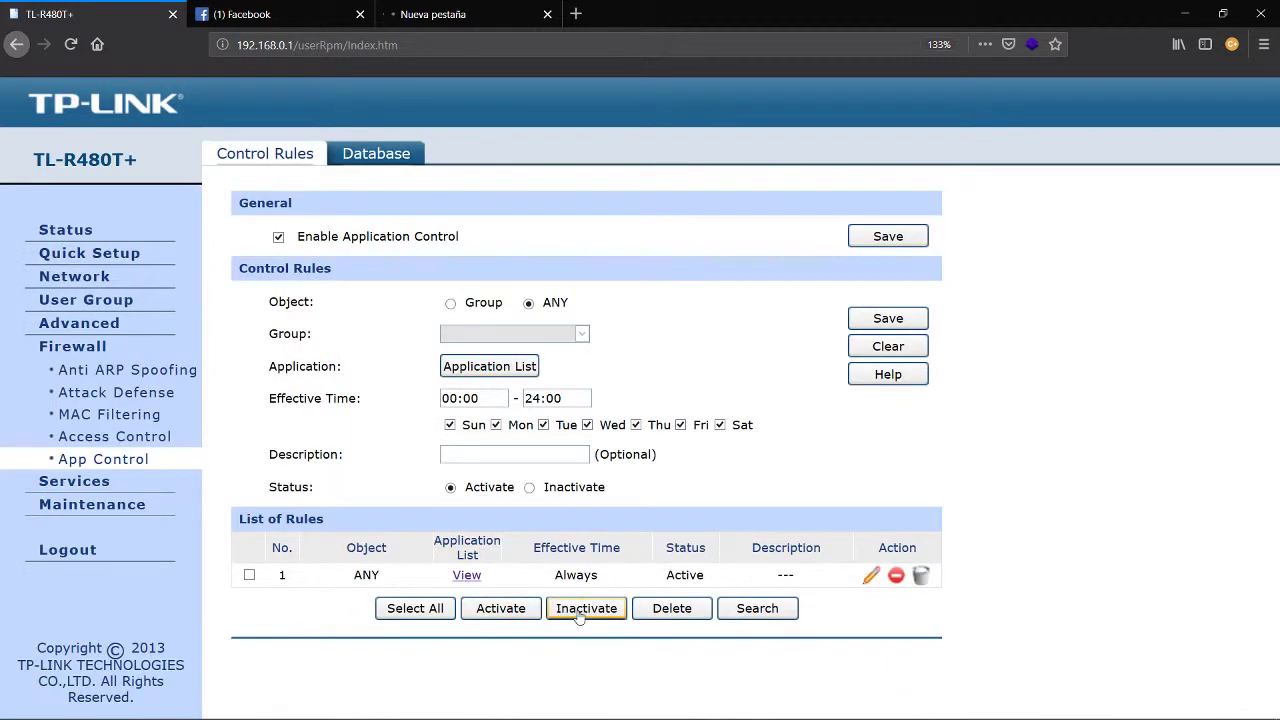
click(895, 314)
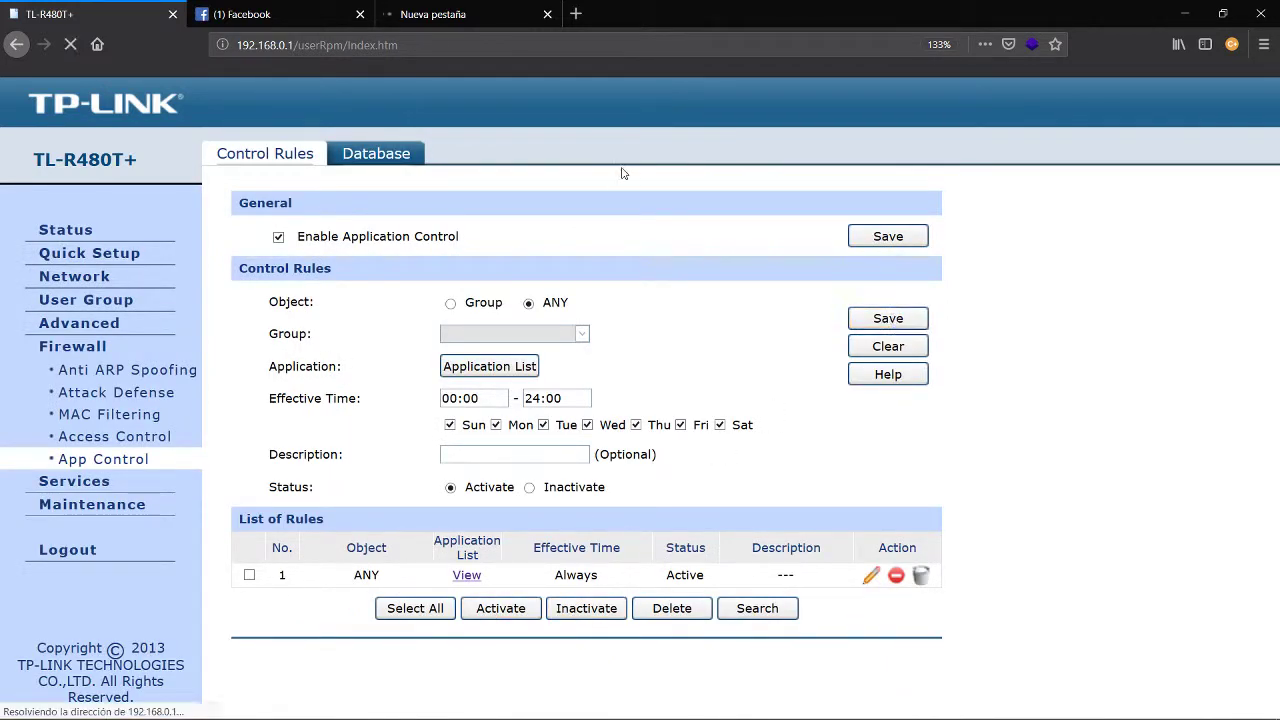
- Test facebook.com with the changed rule by opening its friend requests list
click(294, 17)
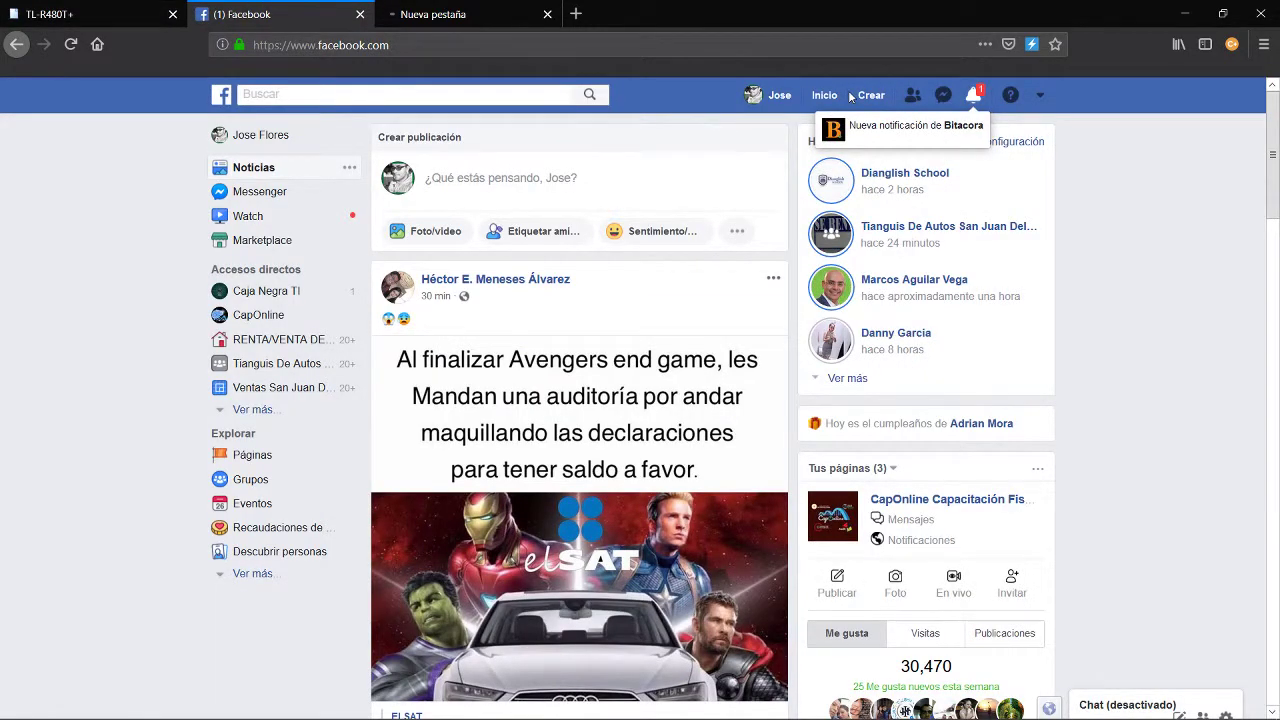
click(913, 95)
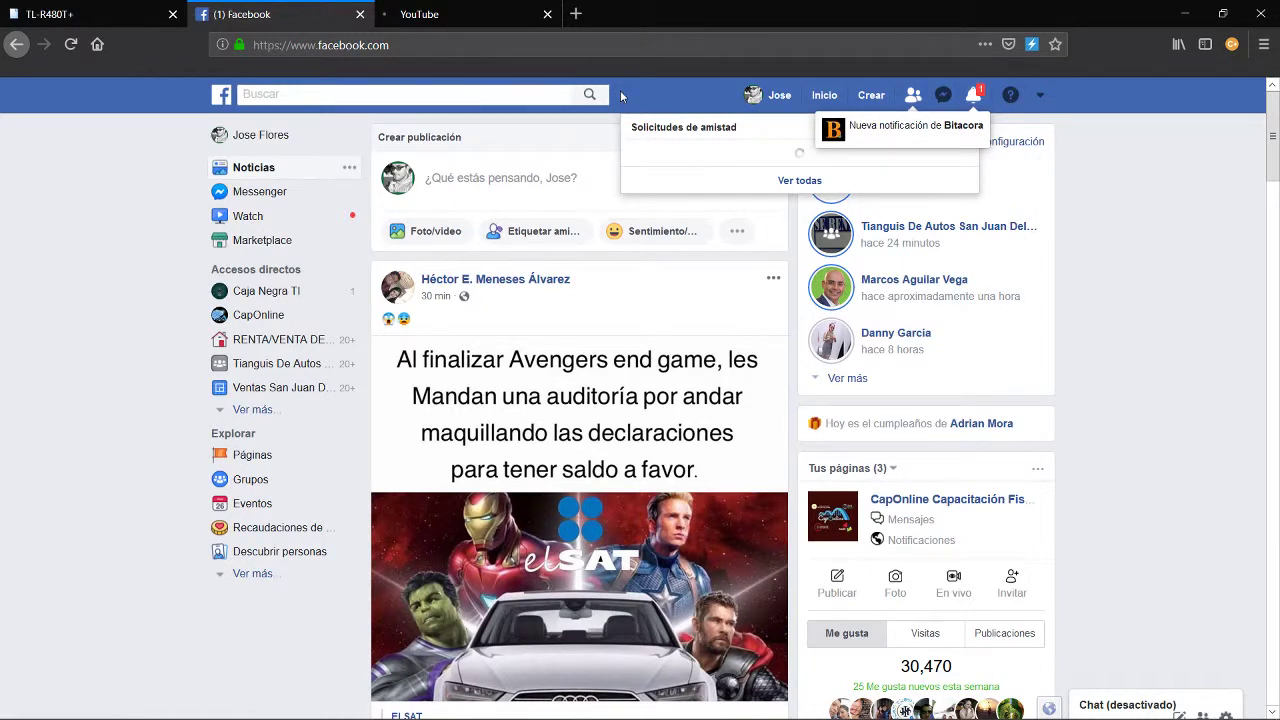
click(530, 93)
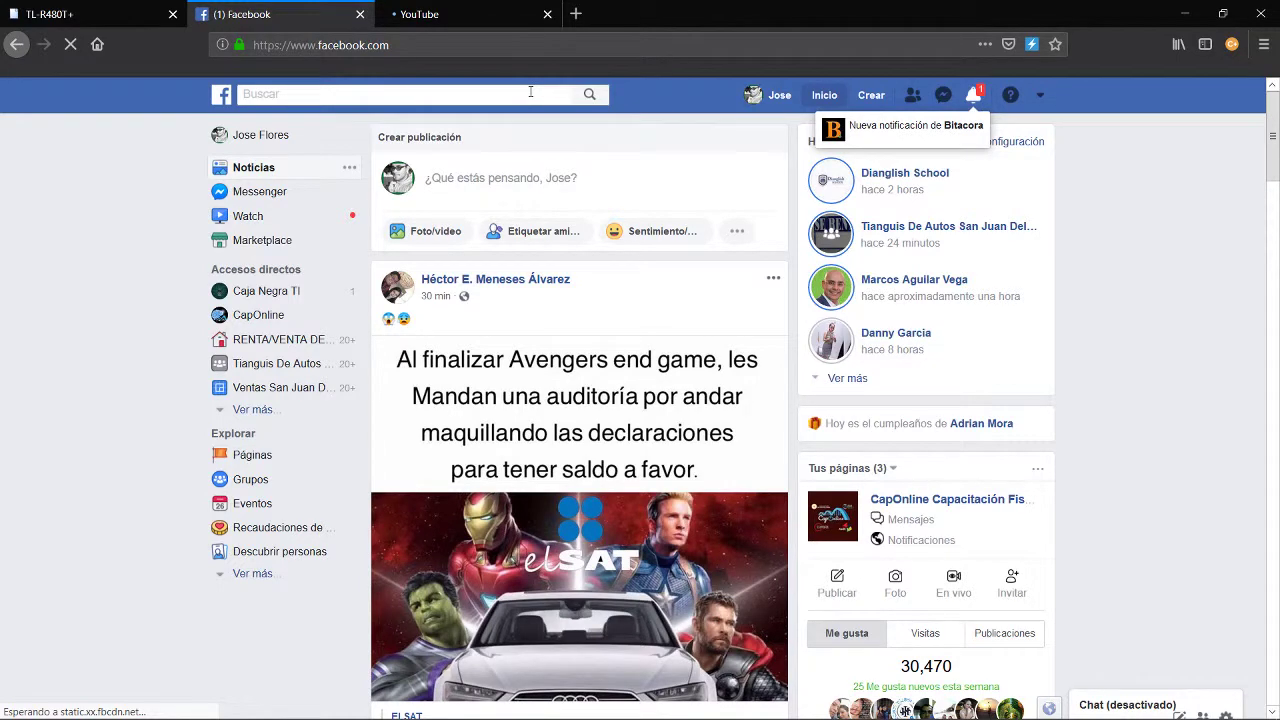
- Check youtube.com in its tab and close the YouTube and Facebook tabs, ending on the router's control rules
click(460, 14)
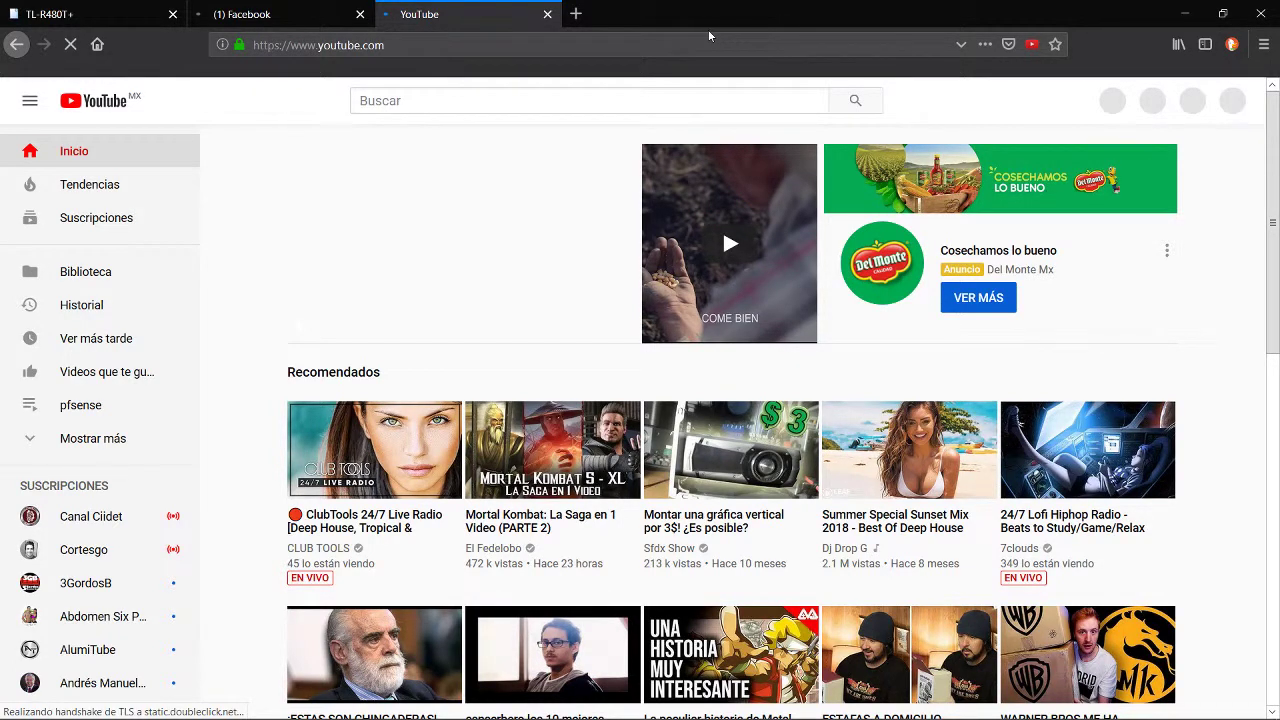
click(548, 15)
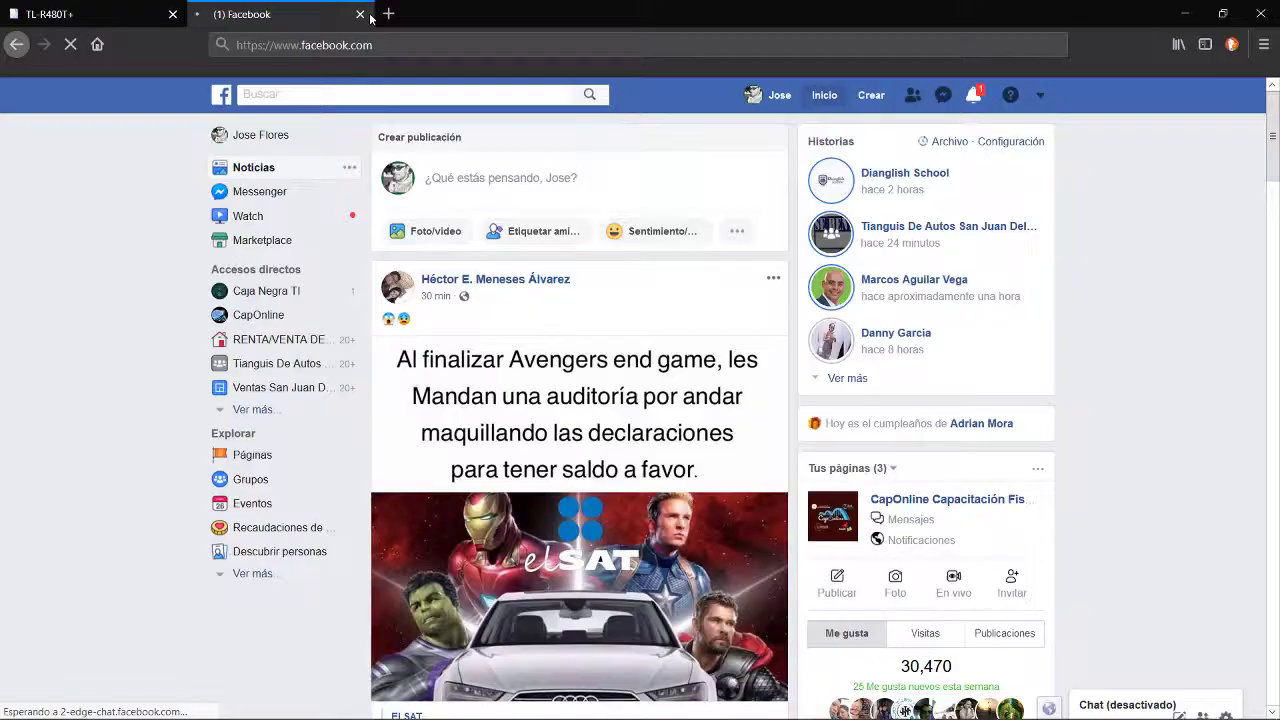
click(137, 18)
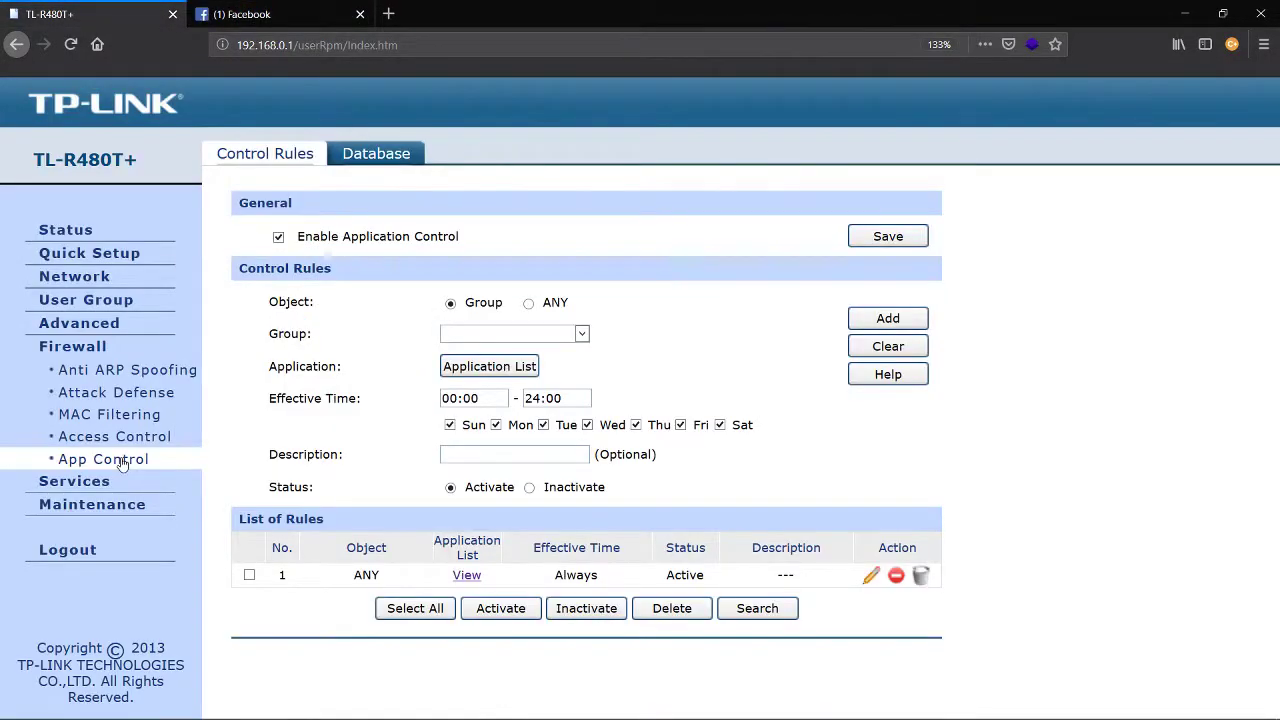
click(330, 14)
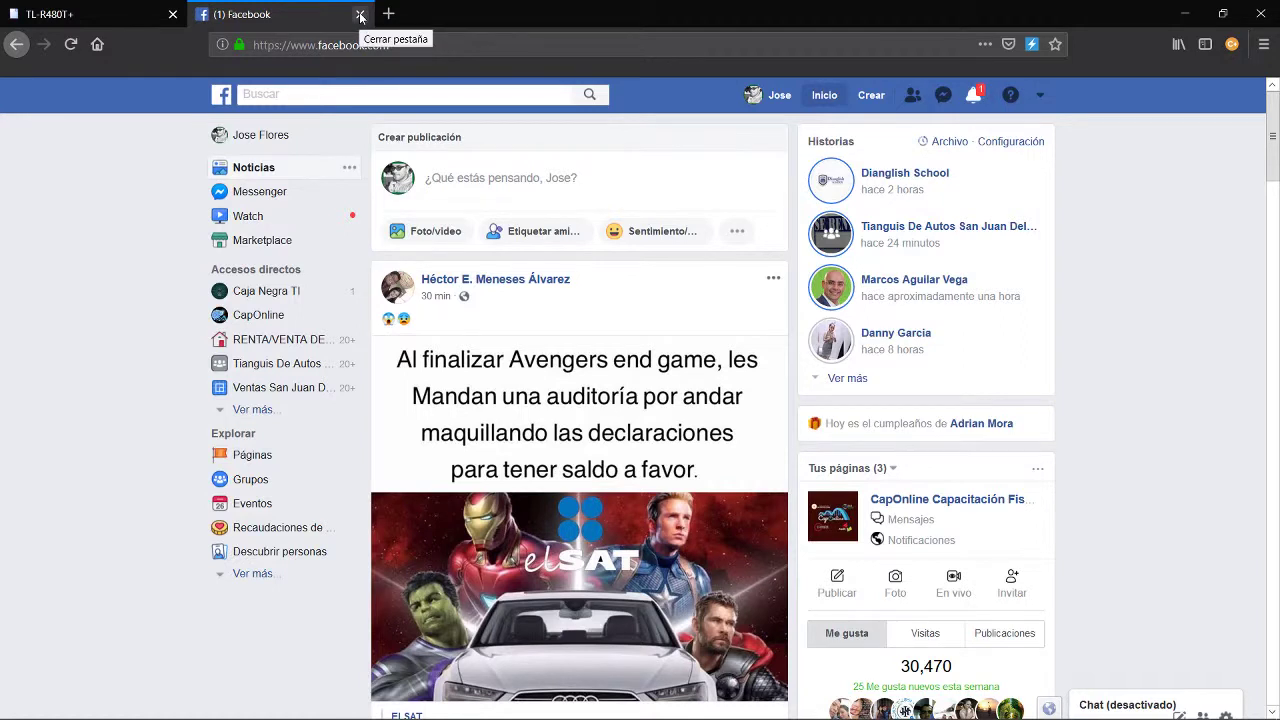
click(360, 15)
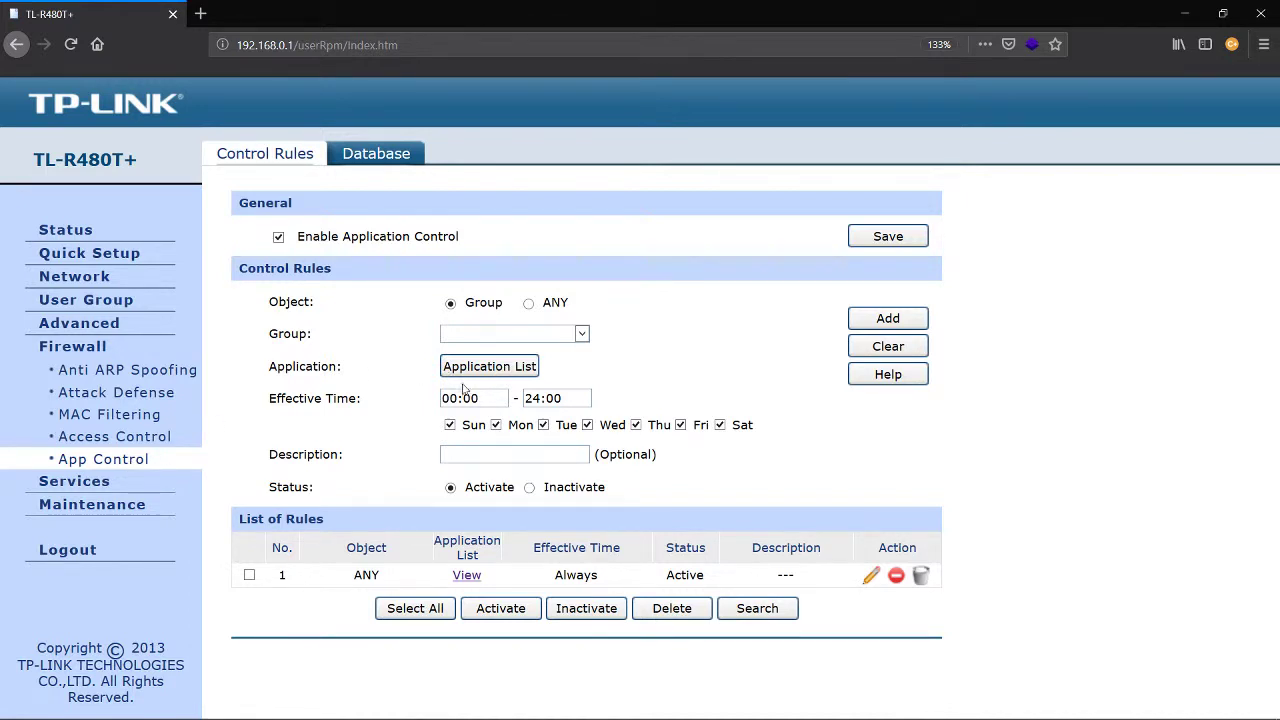
- Open the application list for a new control rule and review its IM, Web IM, SNS, P2P, Media, Basic and Proxy categories
click(514, 372)
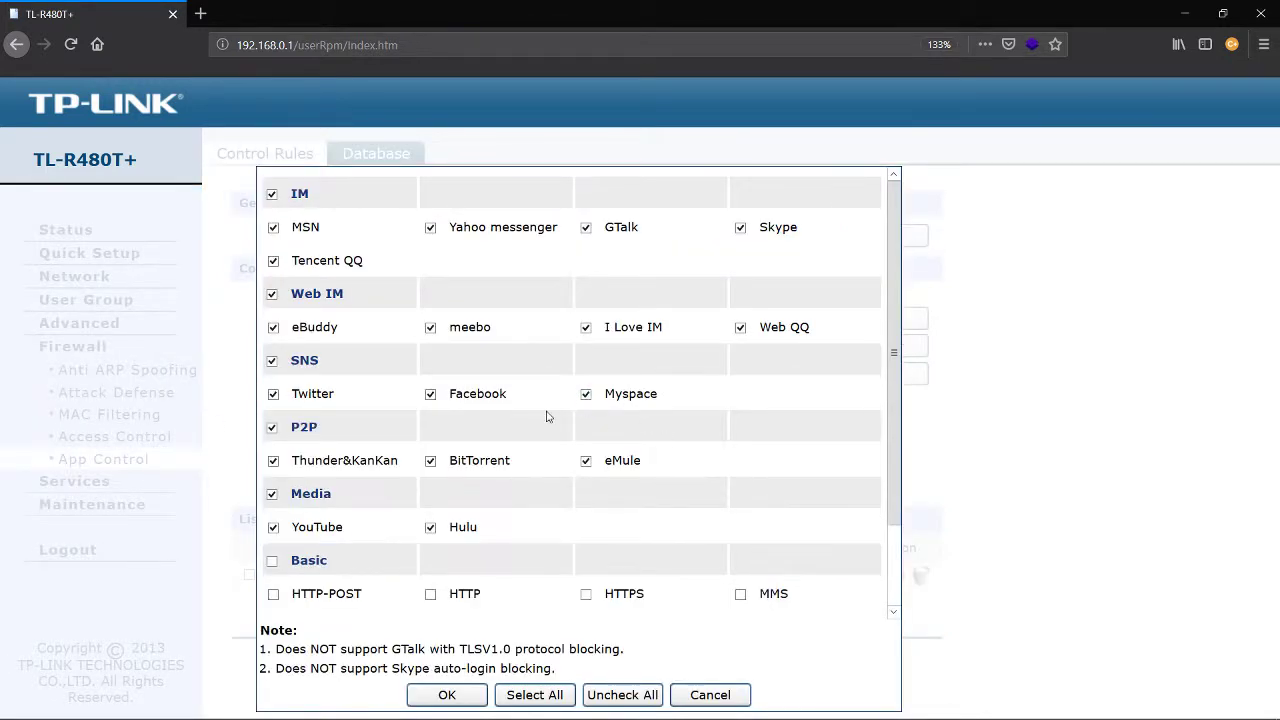
scroll(546, 416, down, 2)
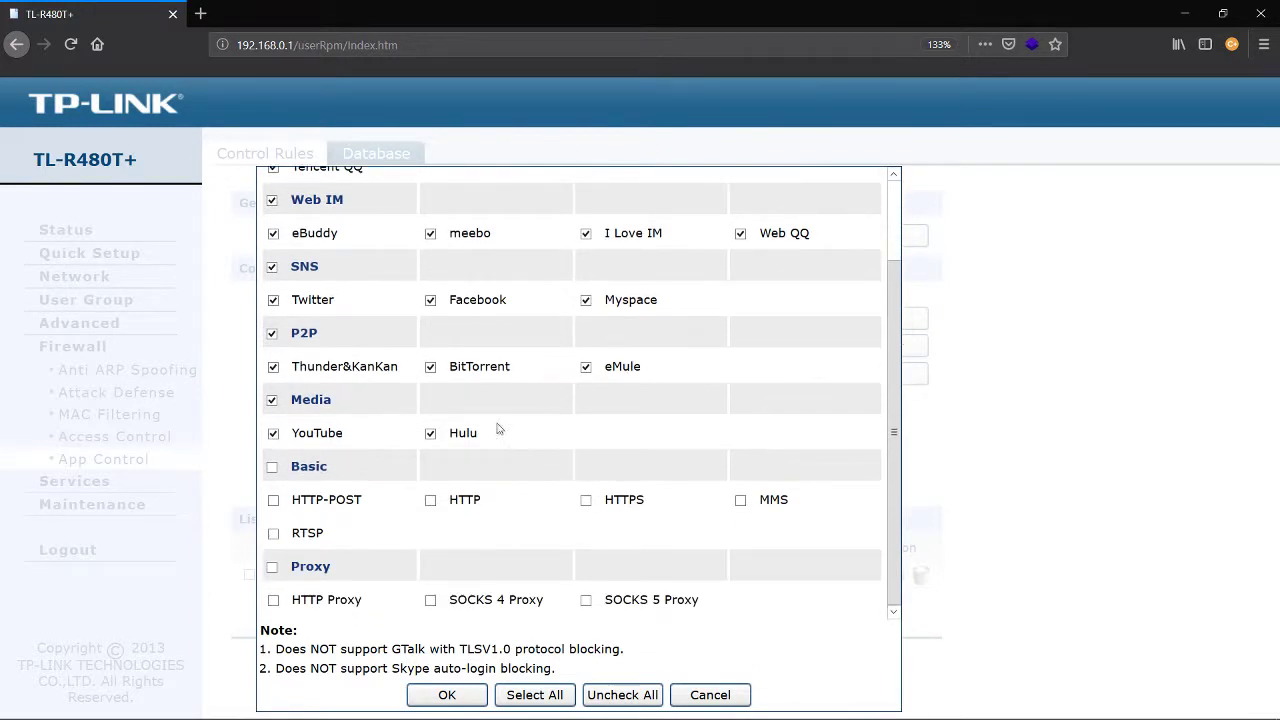
scroll(327, 323, up, 2)
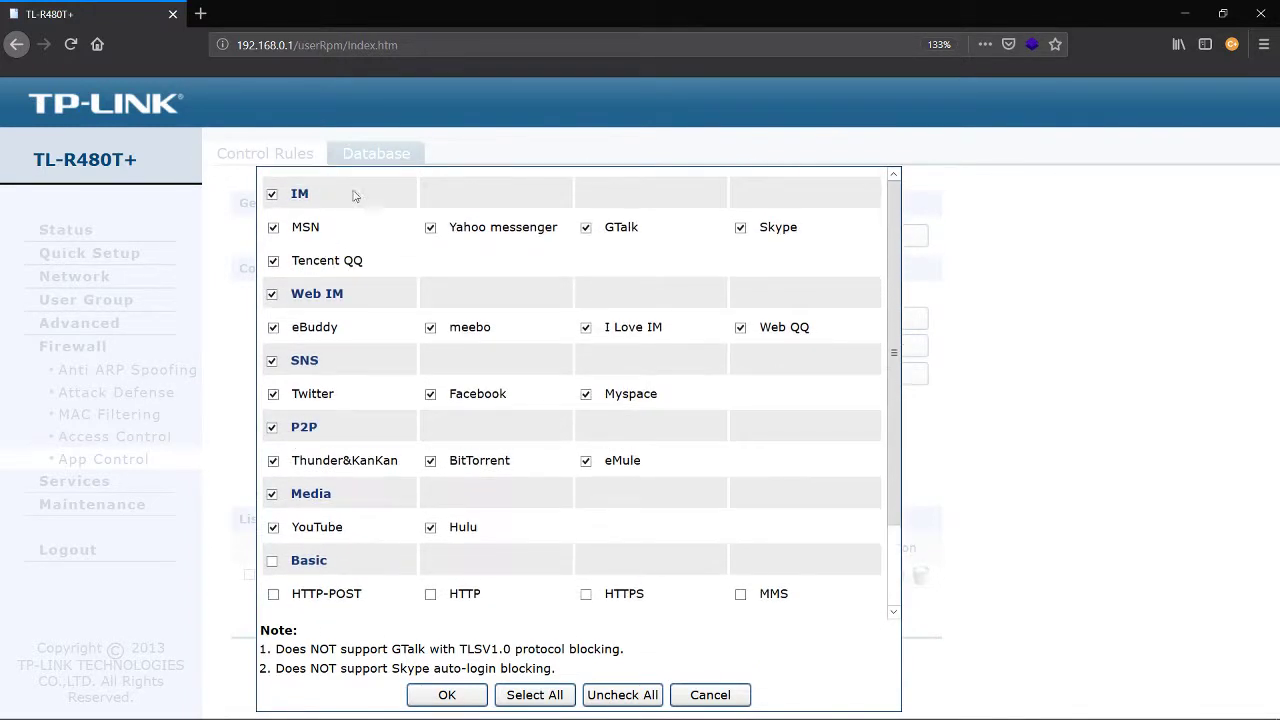
drag(310, 197, 499, 252)
click(499, 252)
scroll(517, 368, down, 2)
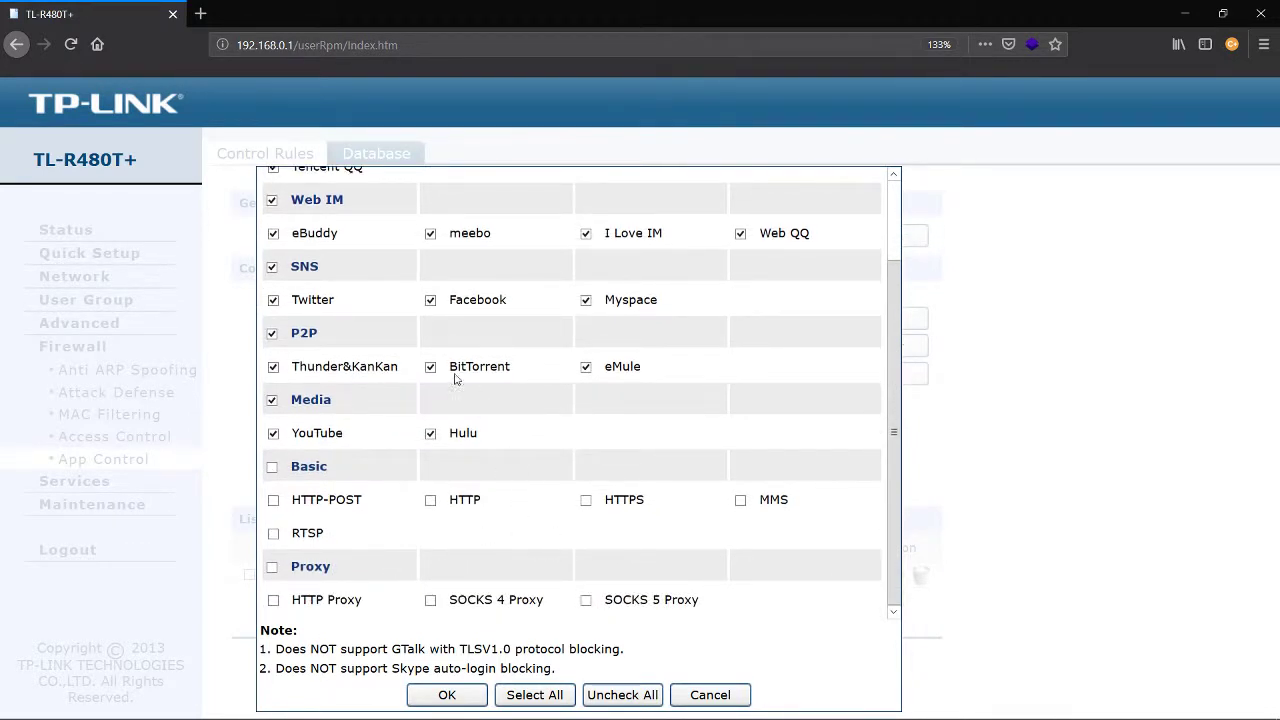
- Review the Media and Basic categories in the new rule's application list, then close the list without saving changes
drag(357, 443, 277, 437)
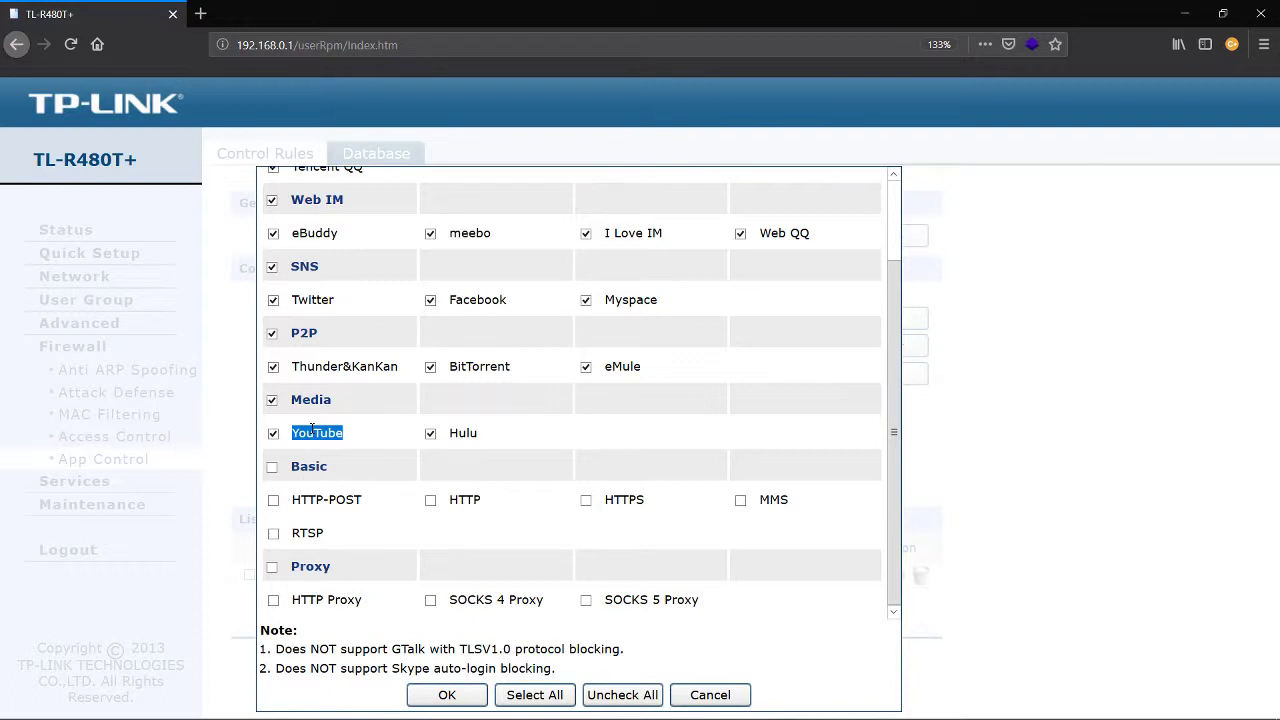
click(527, 441)
scroll(623, 435, up, 1)
scroll(623, 435, down, 1)
scroll(612, 458, up, 2)
scroll(613, 470, down, 2)
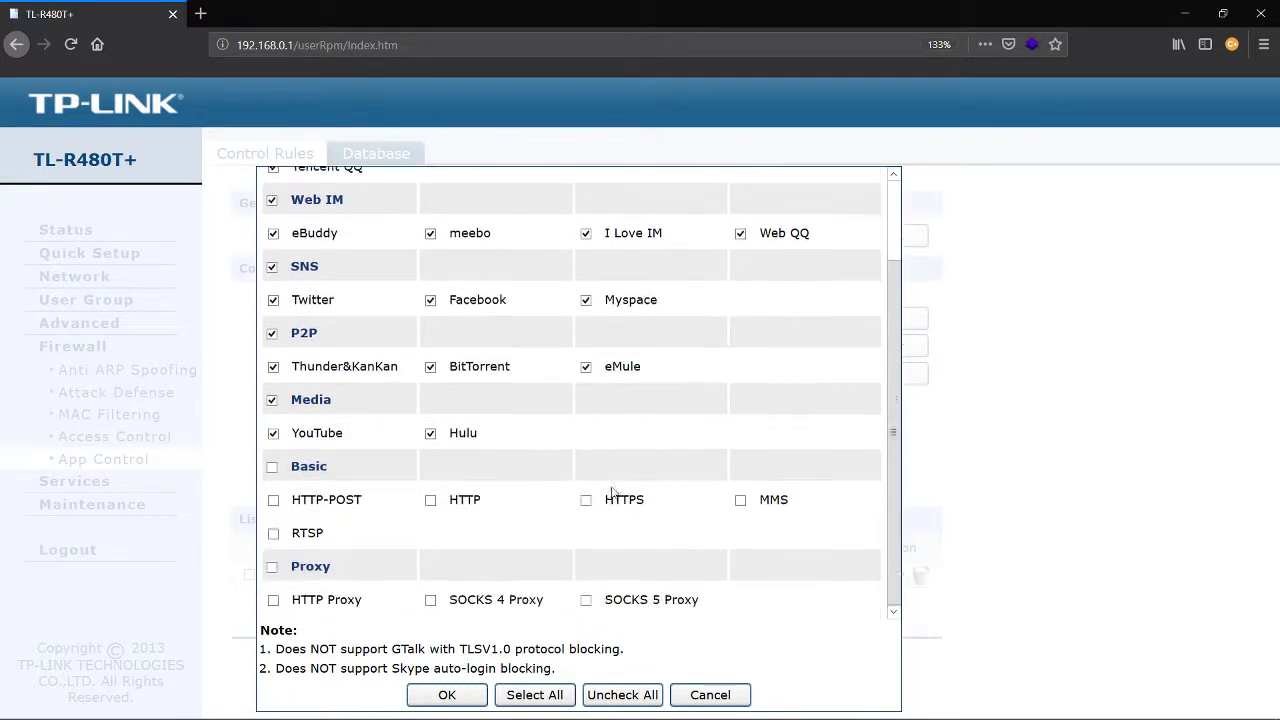
click(710, 695)
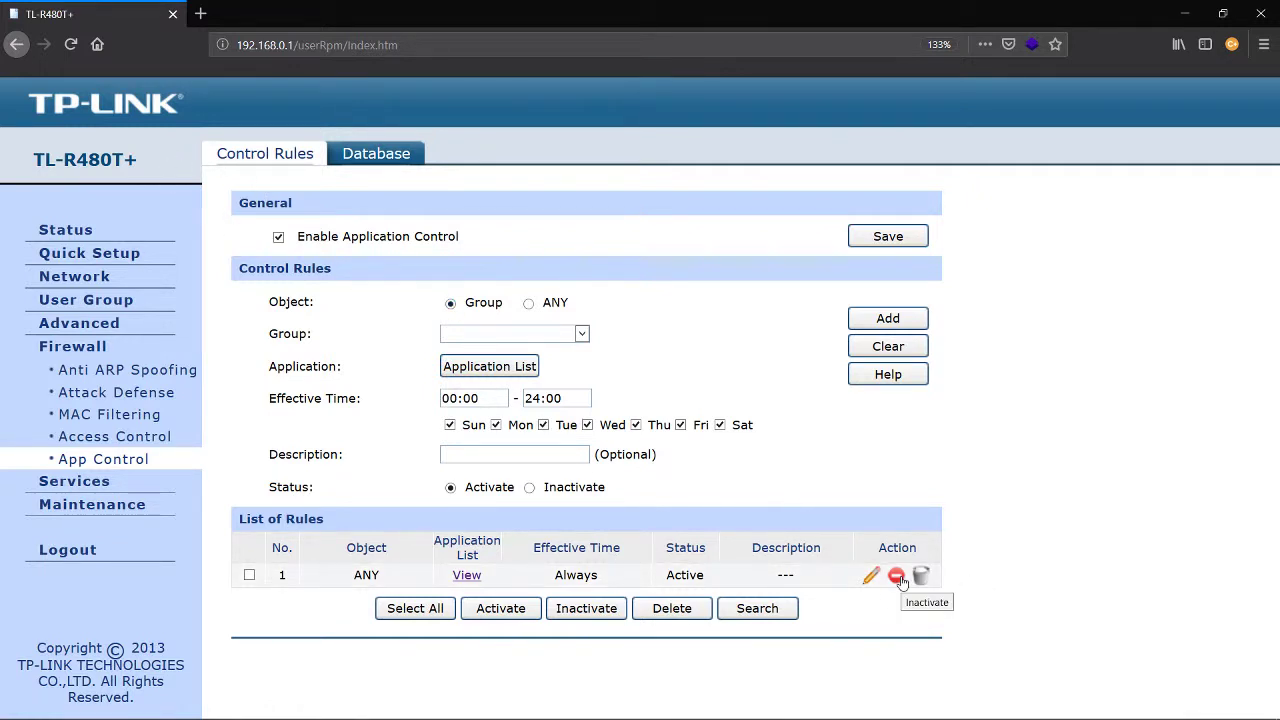
- Recheck the application list, close it without changes, and deactivate control rule 1 for object ANY
click(490, 368)
scroll(528, 380, up, 1)
scroll(528, 377, down, 1)
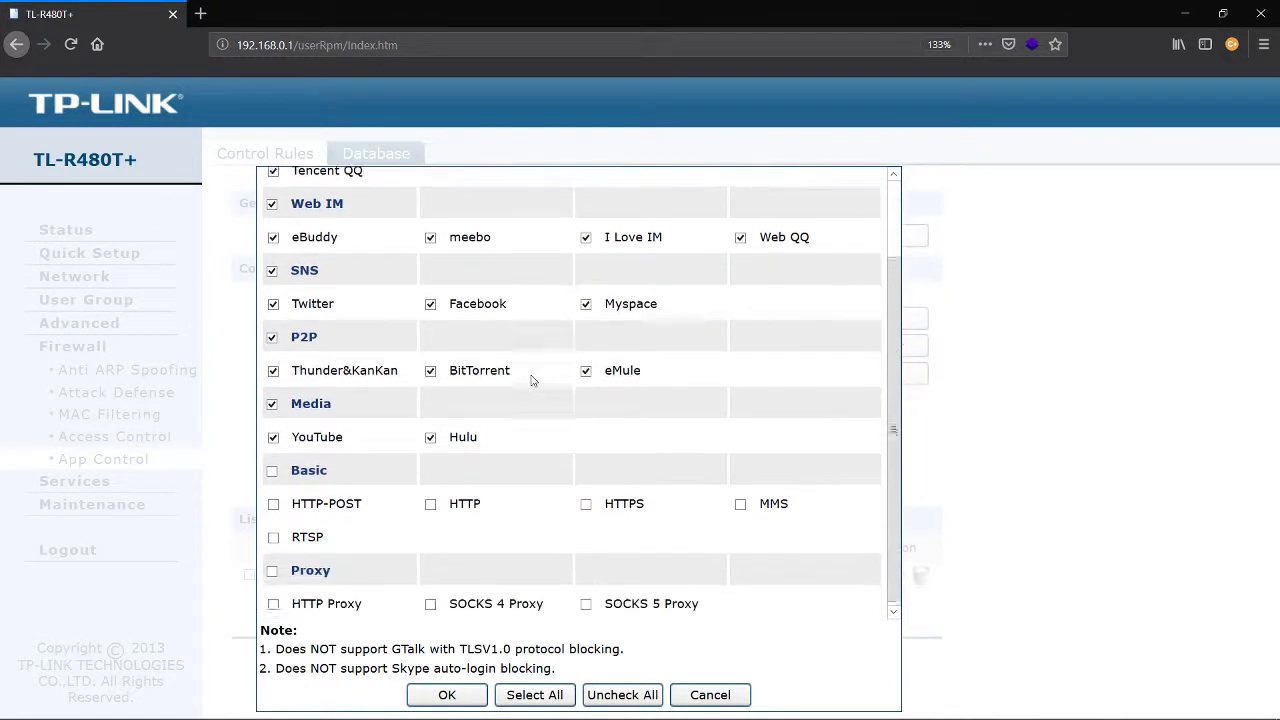
click(710, 695)
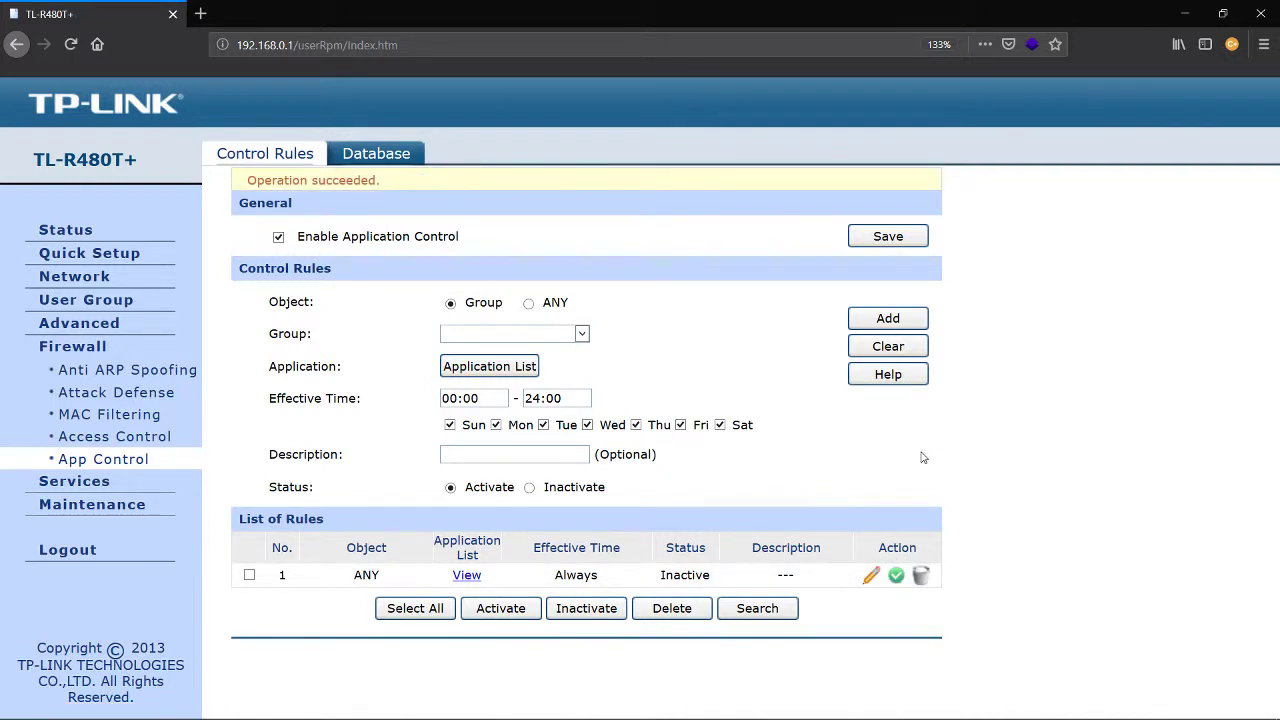
- Open the App Control database page and search the web for "Application Database Upgrade tplink" in a new tab
click(366, 155)
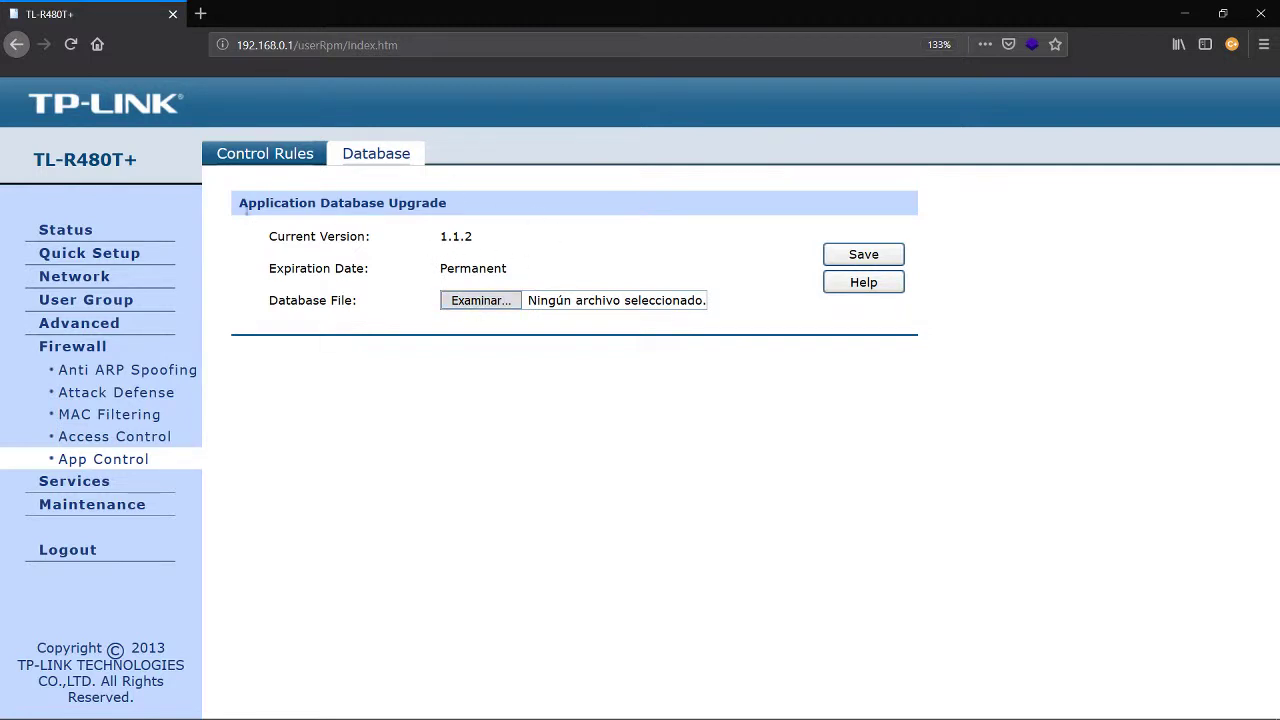
drag(240, 206, 450, 215)
key(ctrl+c)
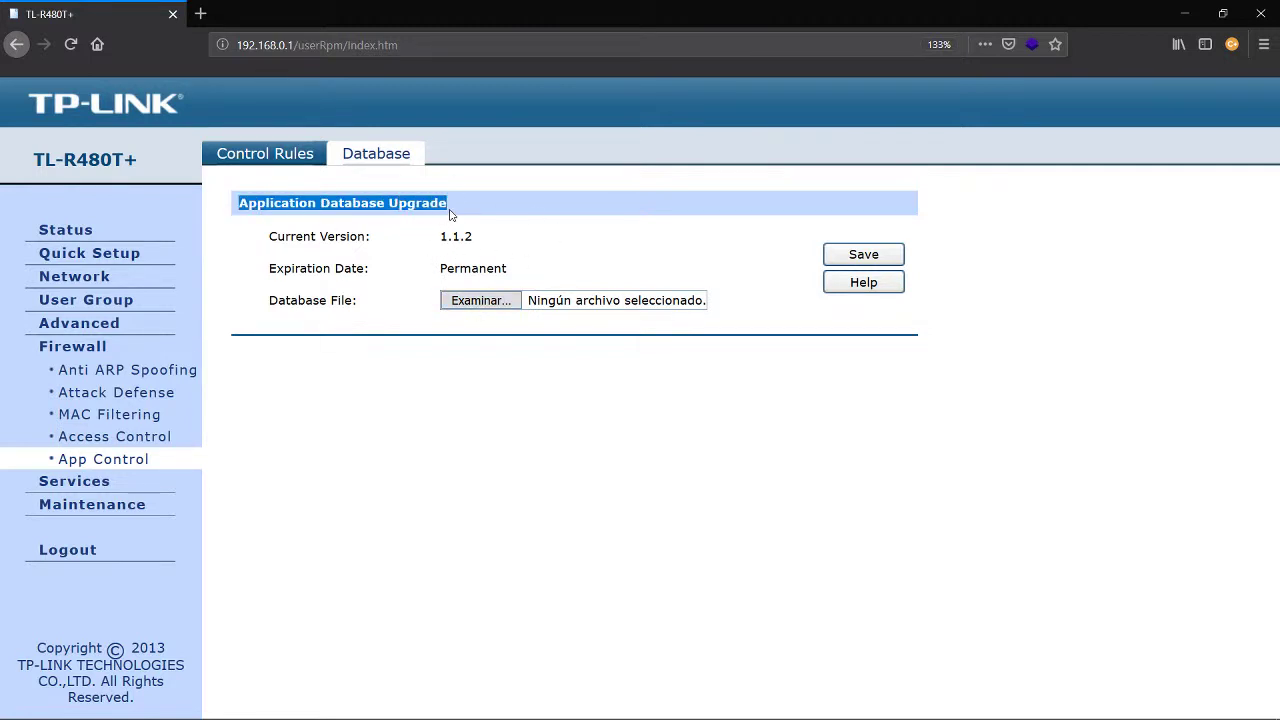
click(200, 14)
key(ctrl+v)
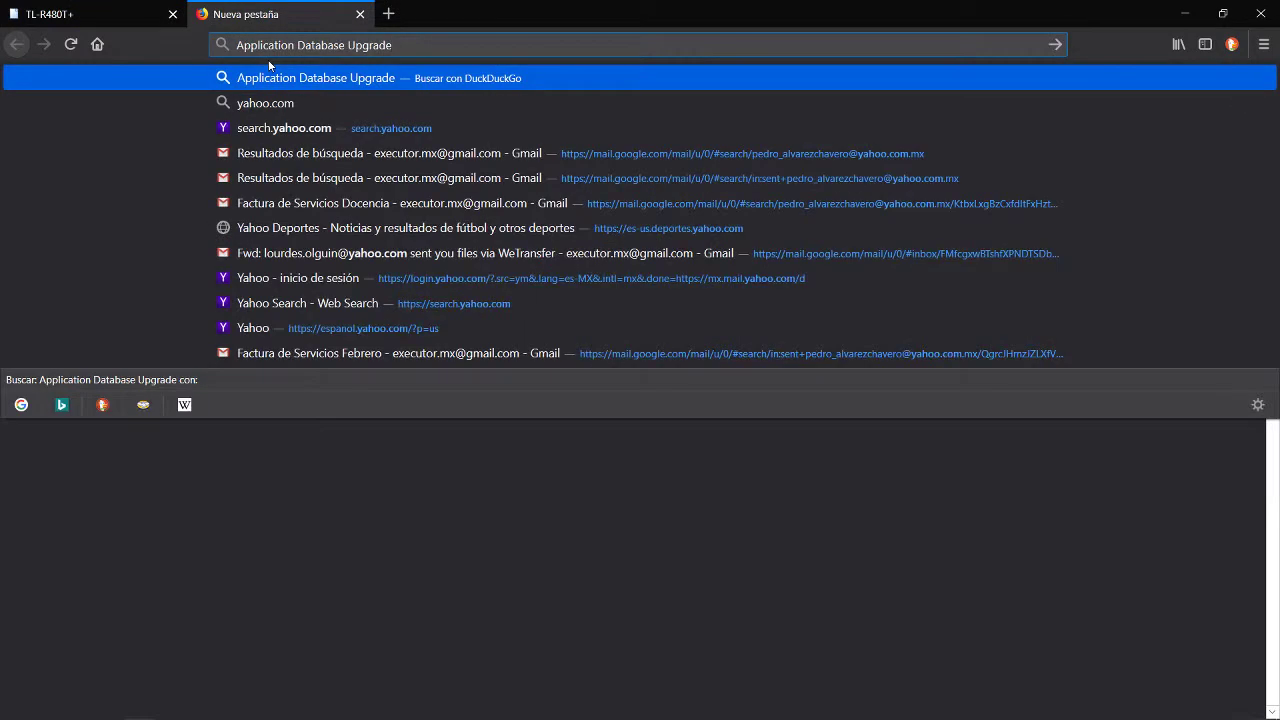
text(tplink)
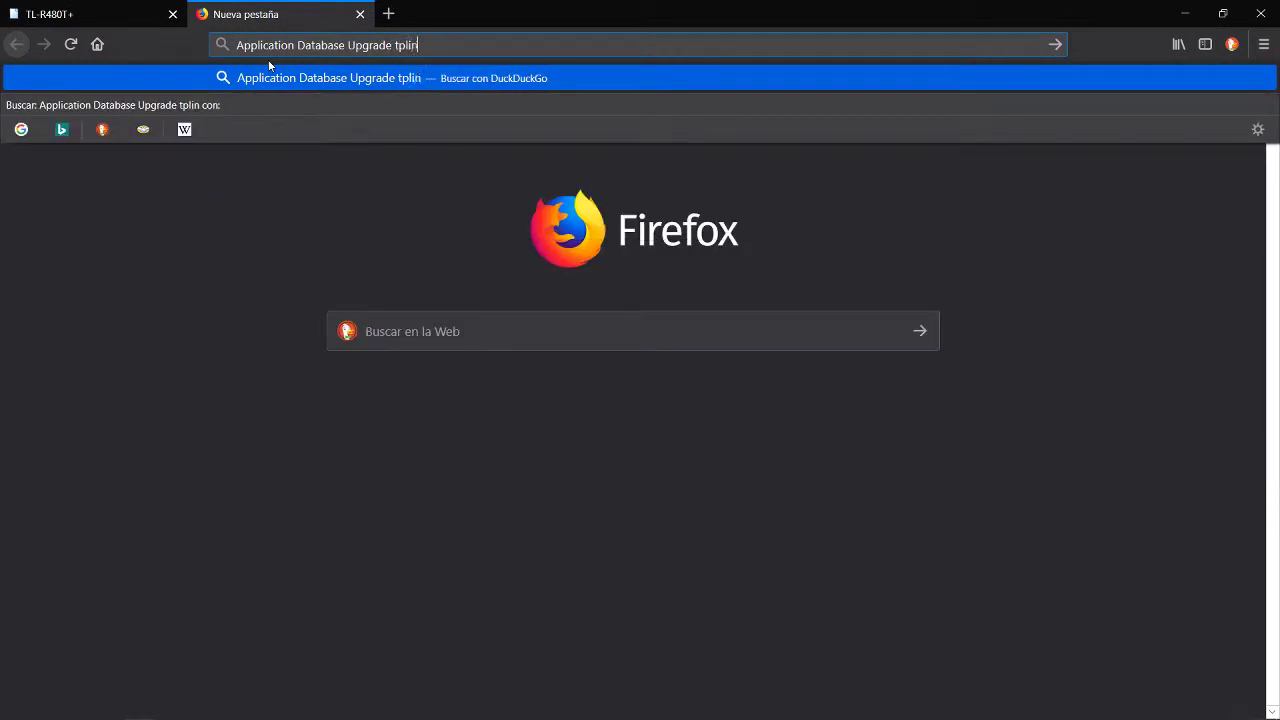
key(Return)
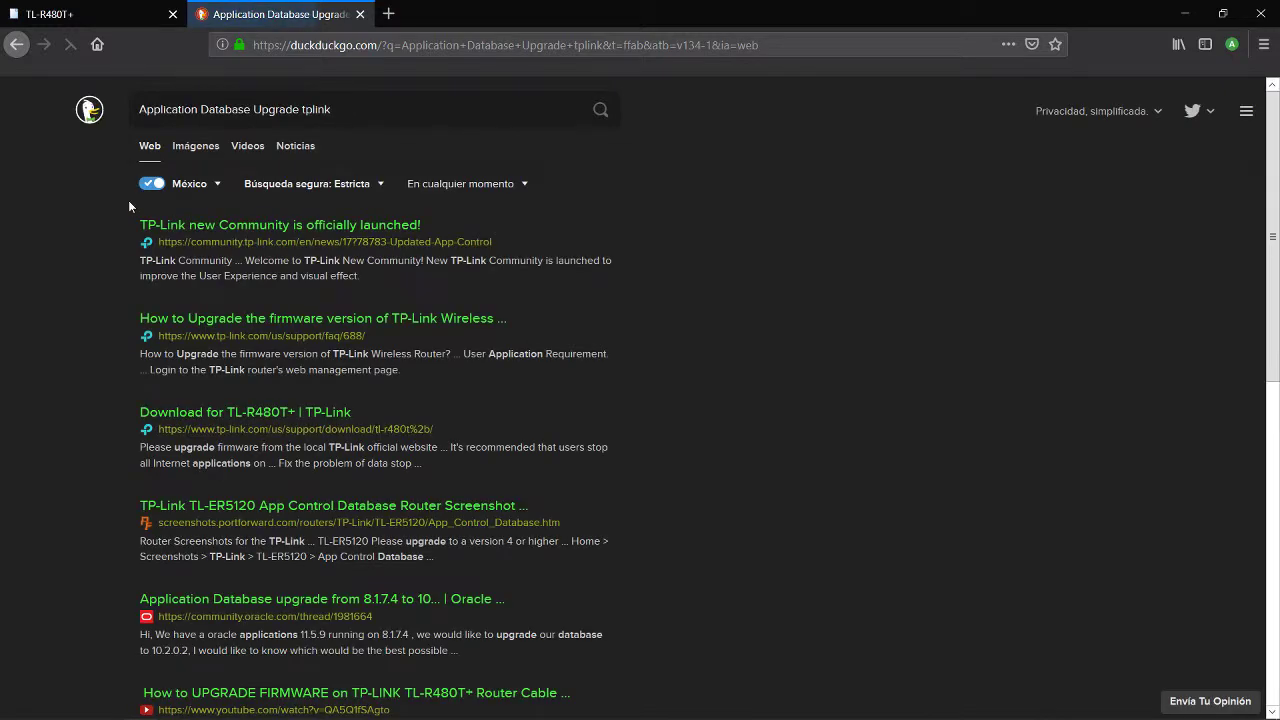
- Check the TP-Link new Community result and its link for old forum threads, then close that tab
middle_click(310, 228)
click(455, 14)
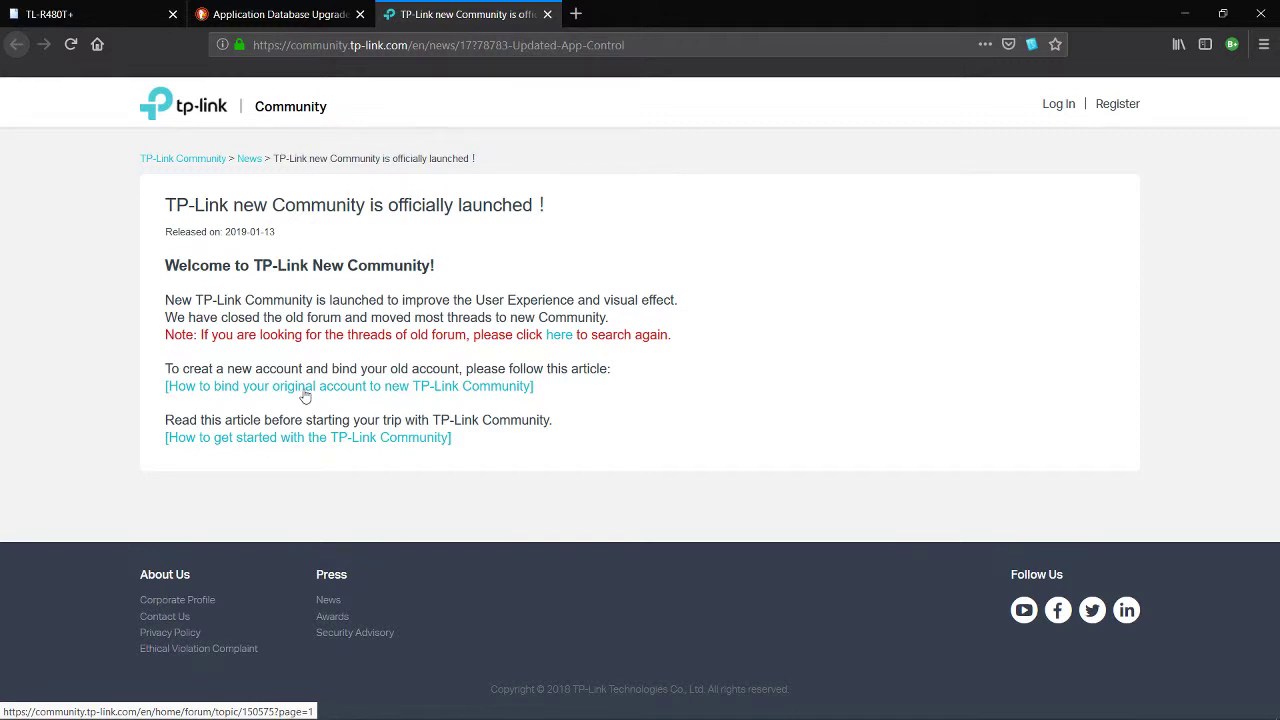
click(559, 336)
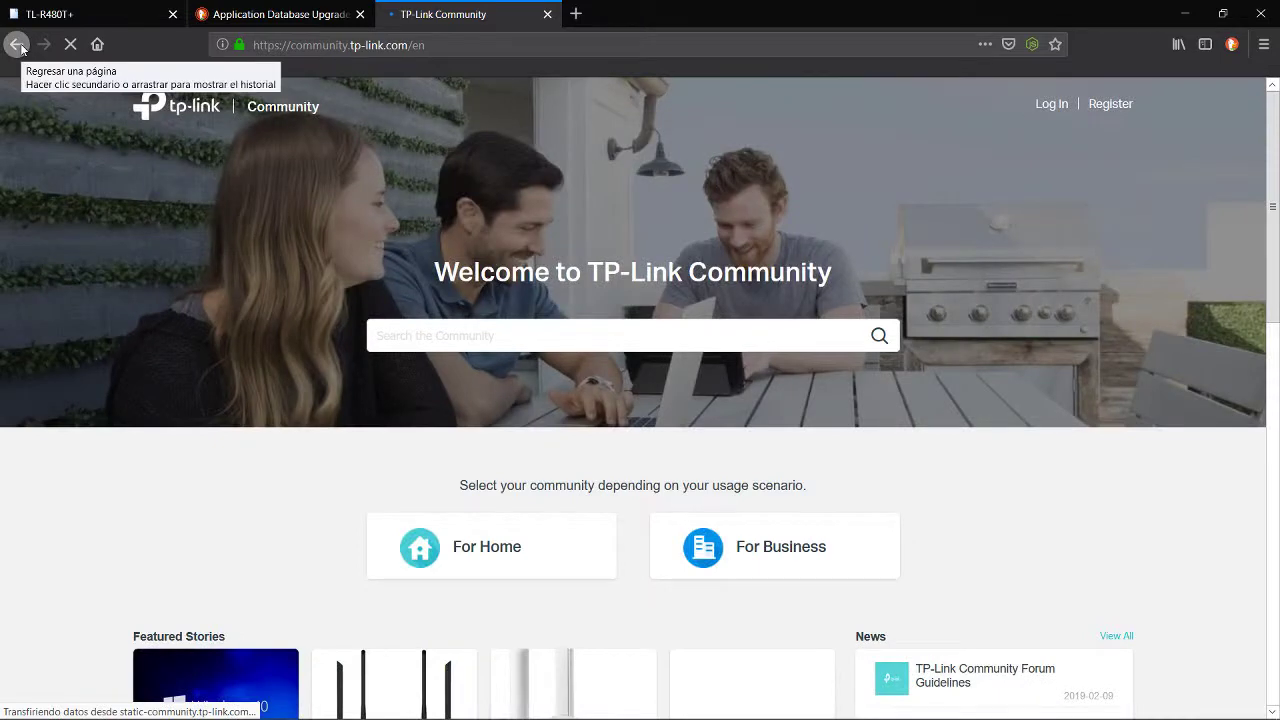
click(17, 44)
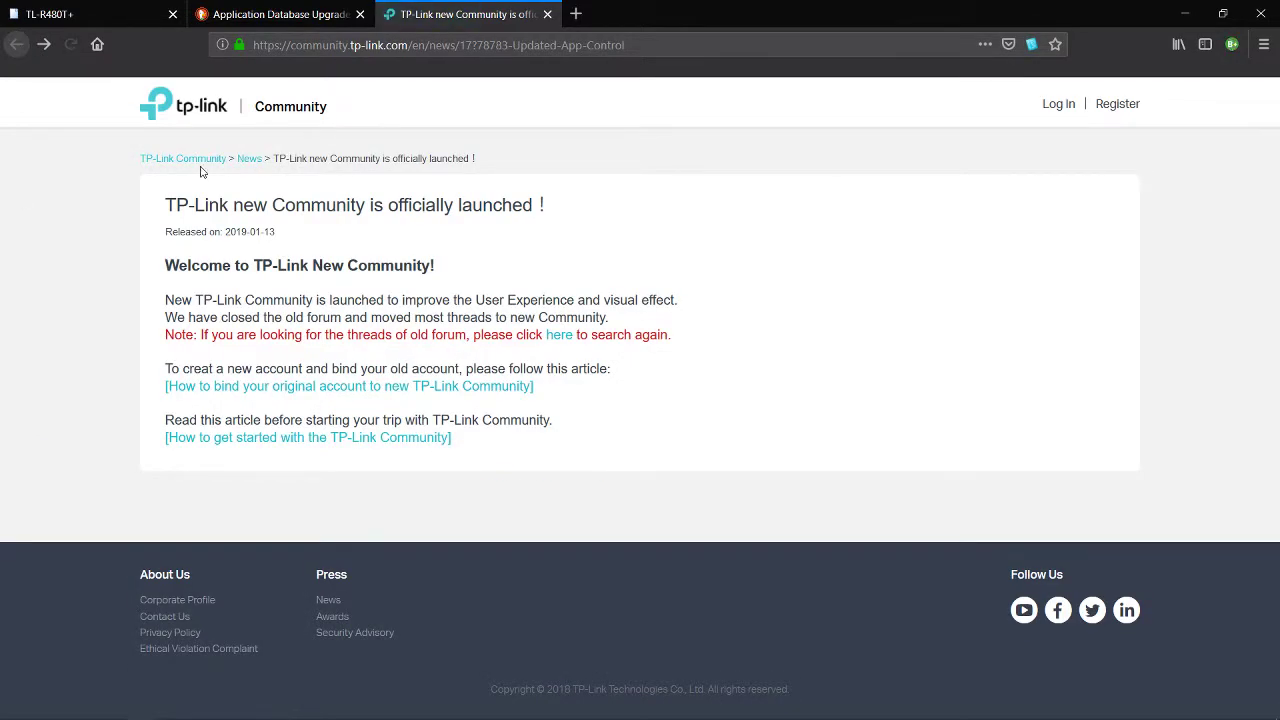
click(547, 14)
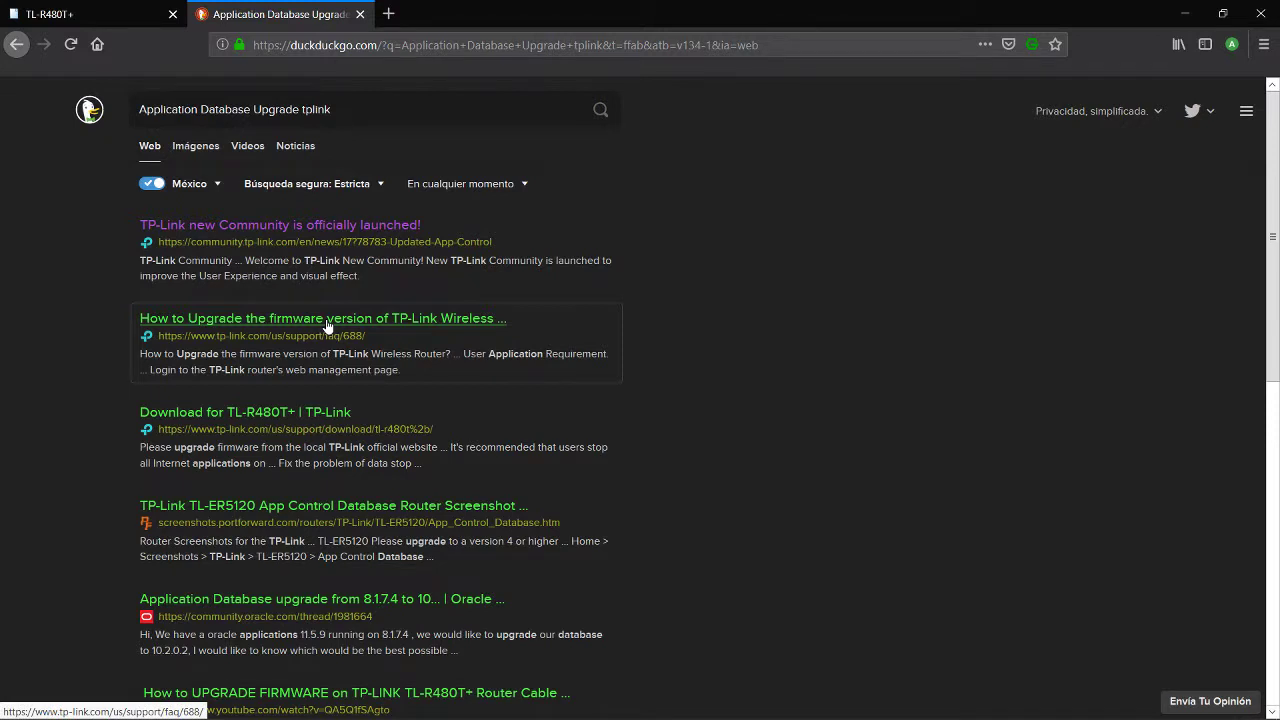
- Open the TP-Link TL-ER5120 App Control Database search result in its own tab and examine its router screenshot
middle_click(376, 507)
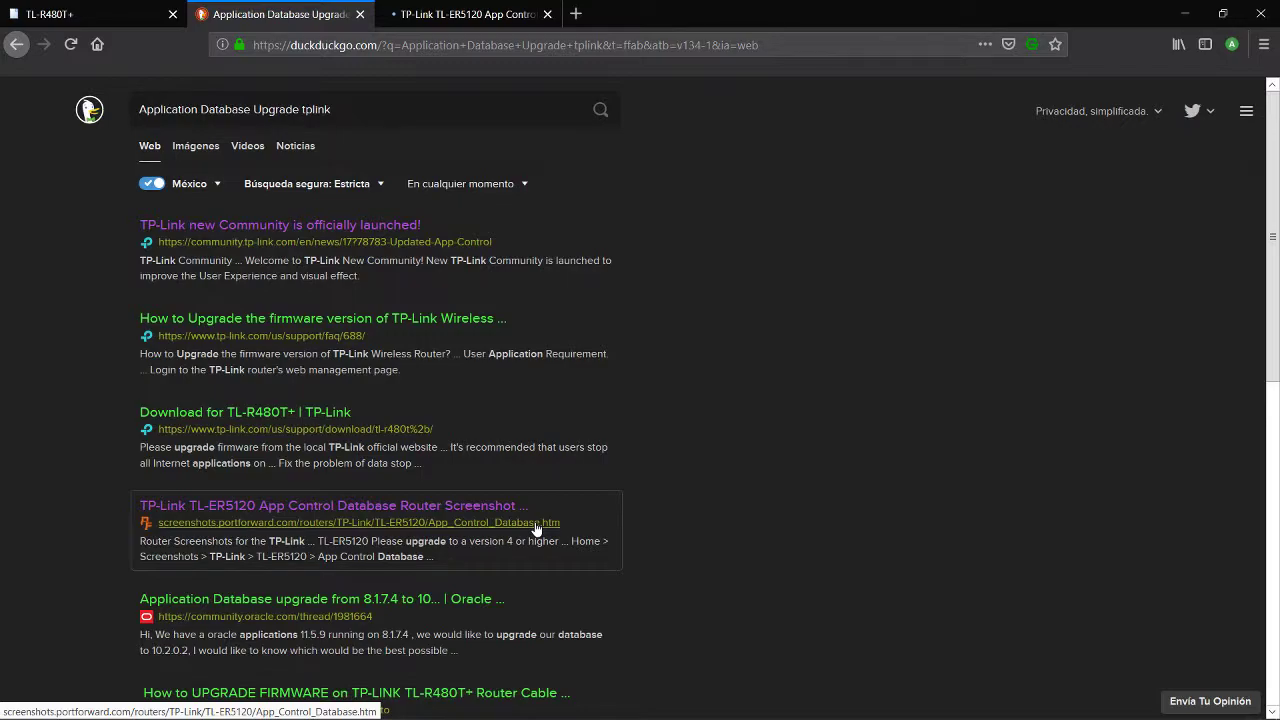
key(ctrl+Tab)
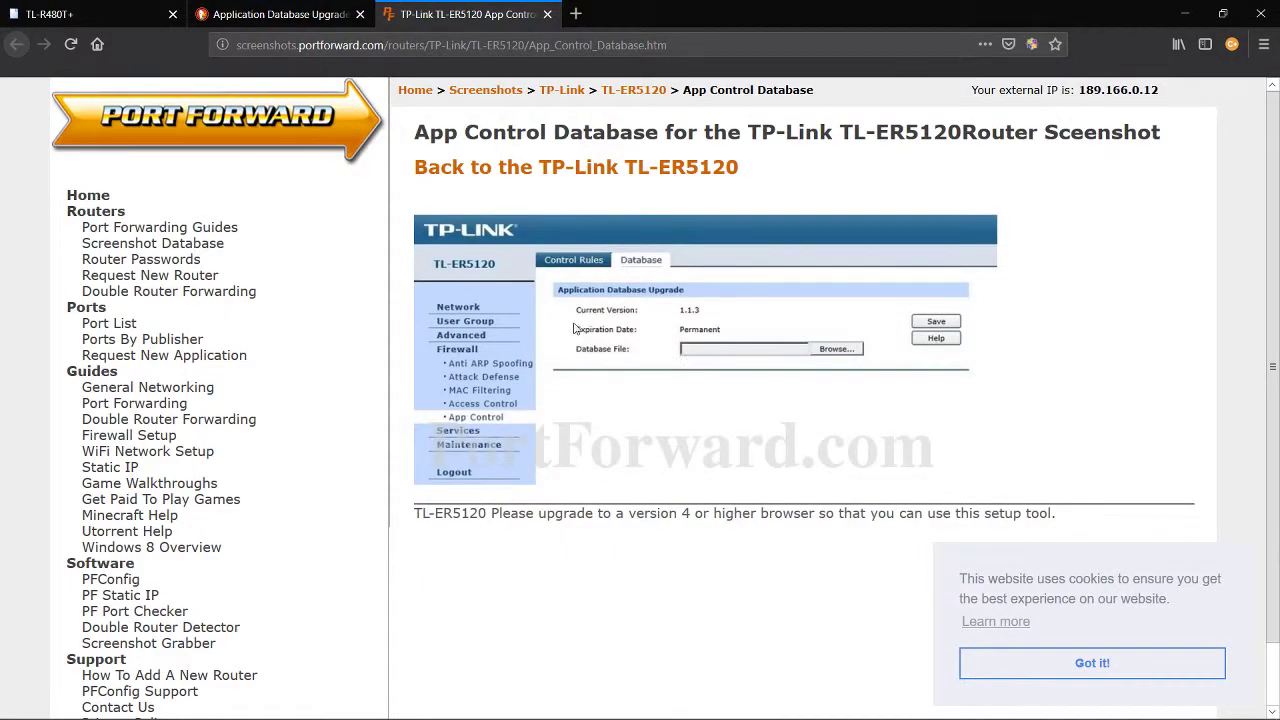
scroll(643, 373, down, 1)
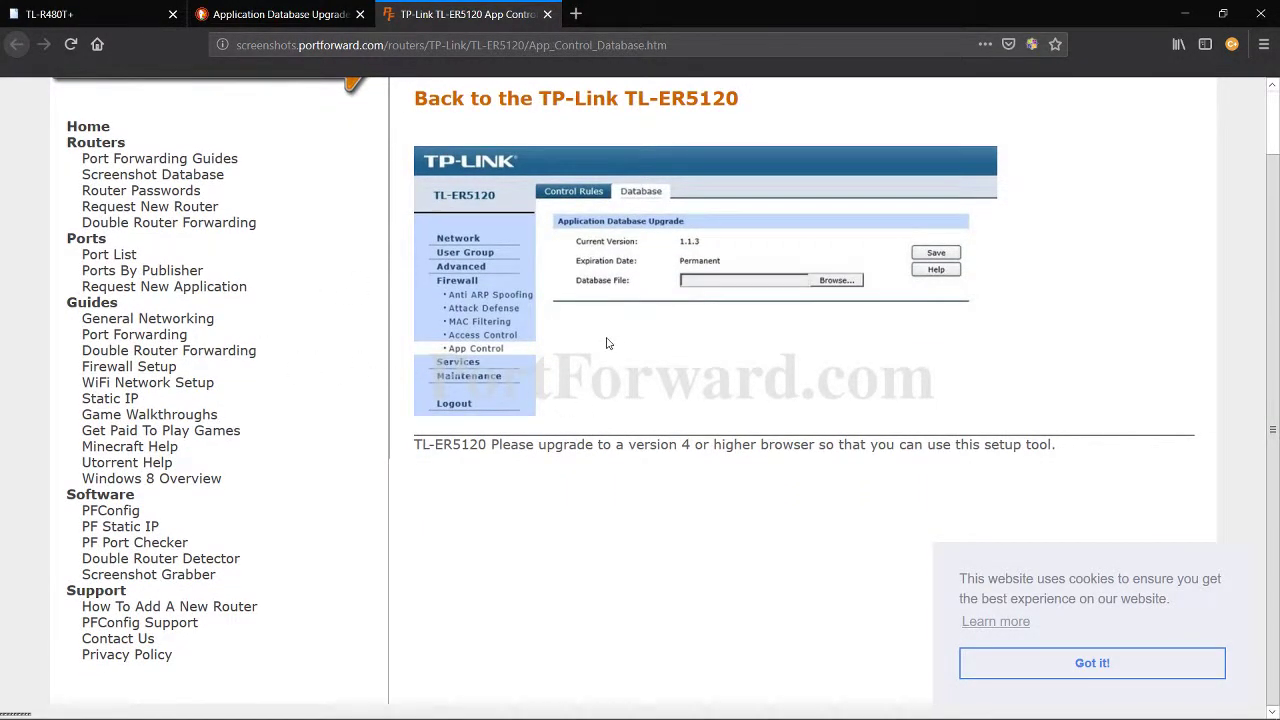
scroll(225, 290, up, 1)
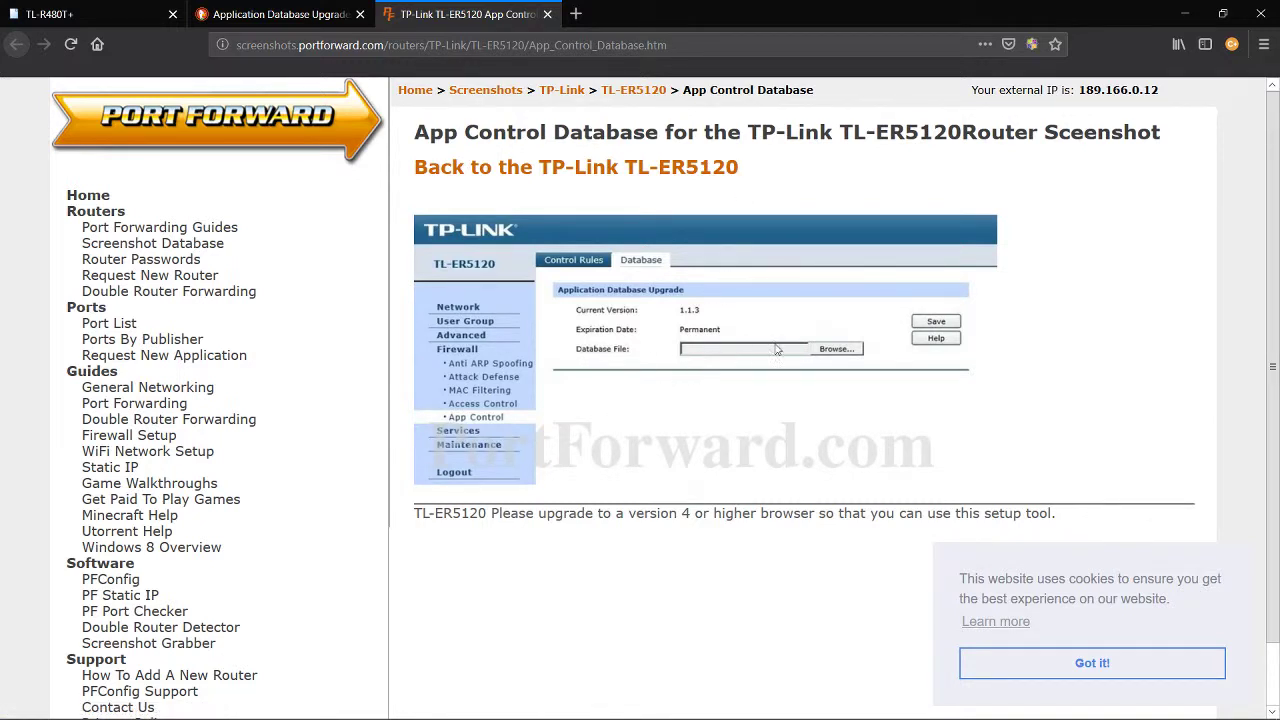
scroll(825, 233, down, 1)
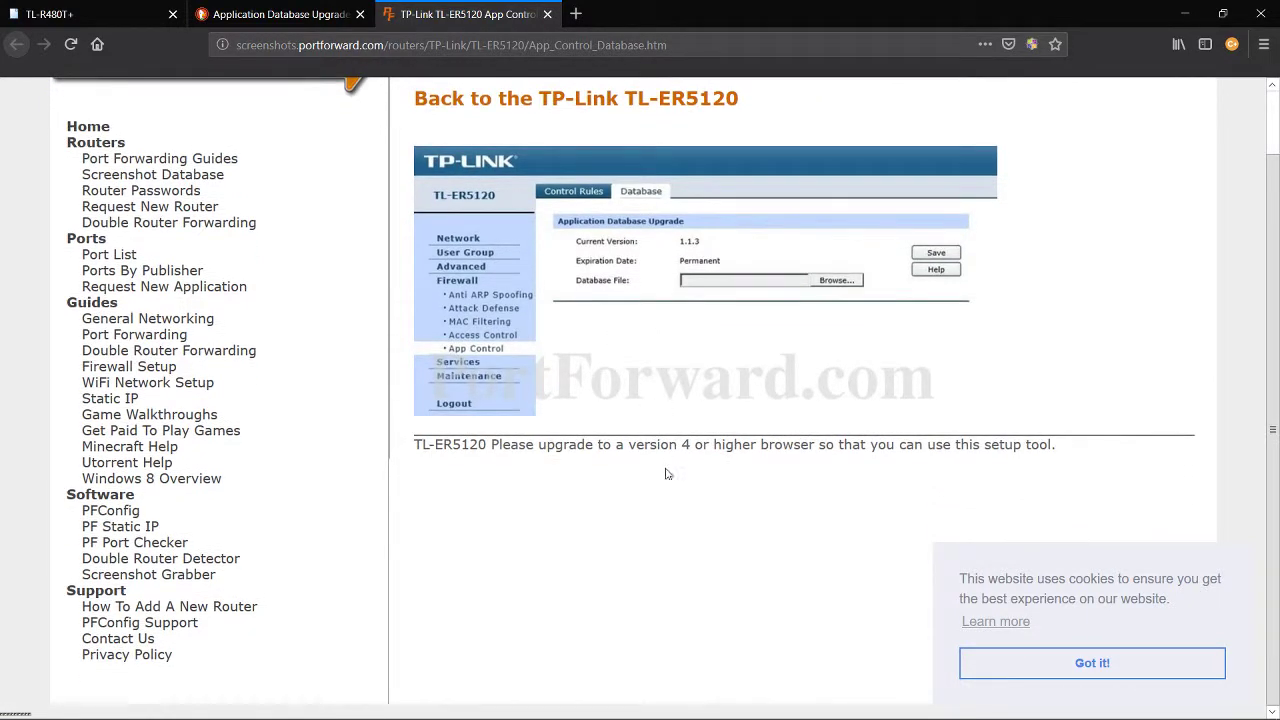
scroll(137, 382, up, 1)
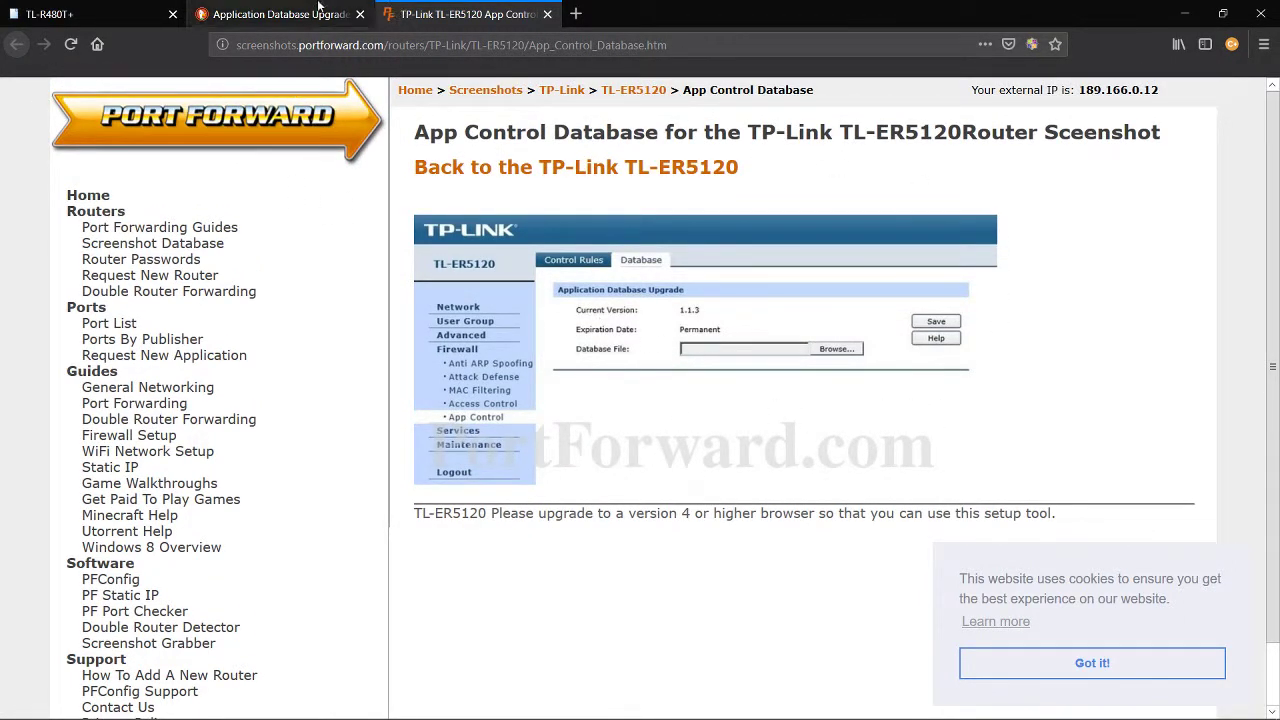
- Compare the router's database page with the TL-ER5120 one, check that model's screenshot index, close its tab and return to the router
click(131, 8)
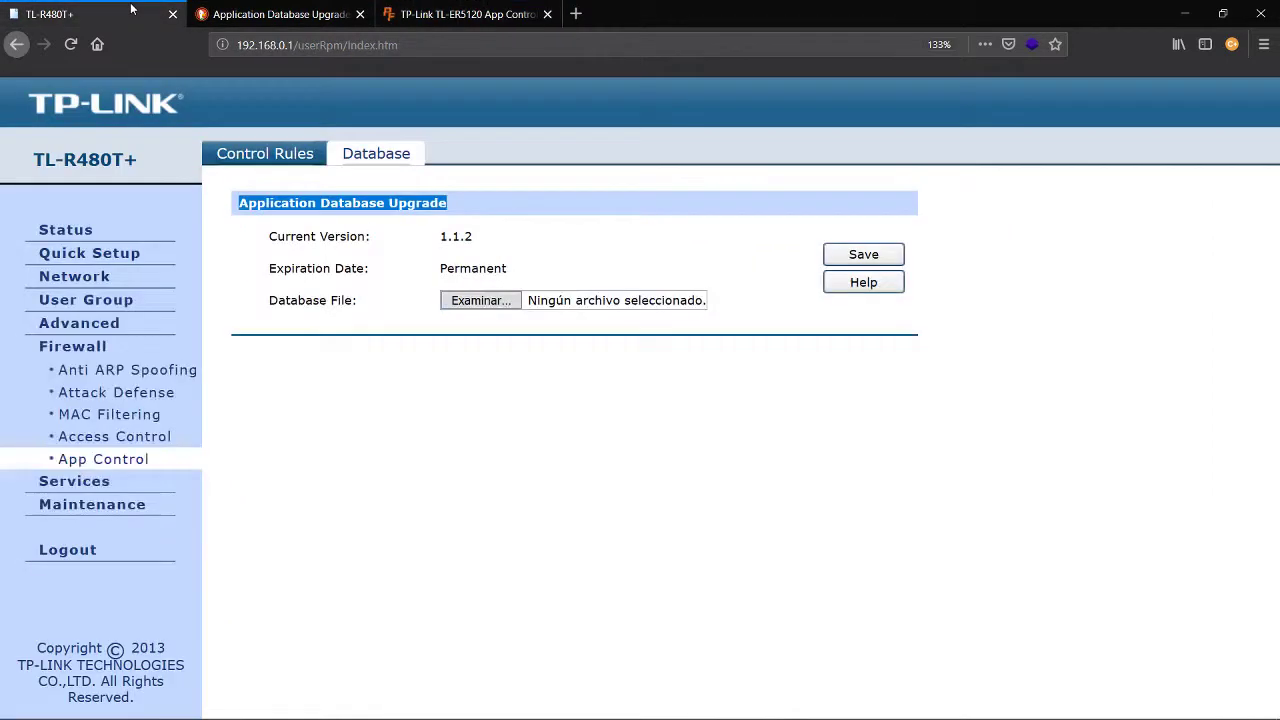
click(441, 28)
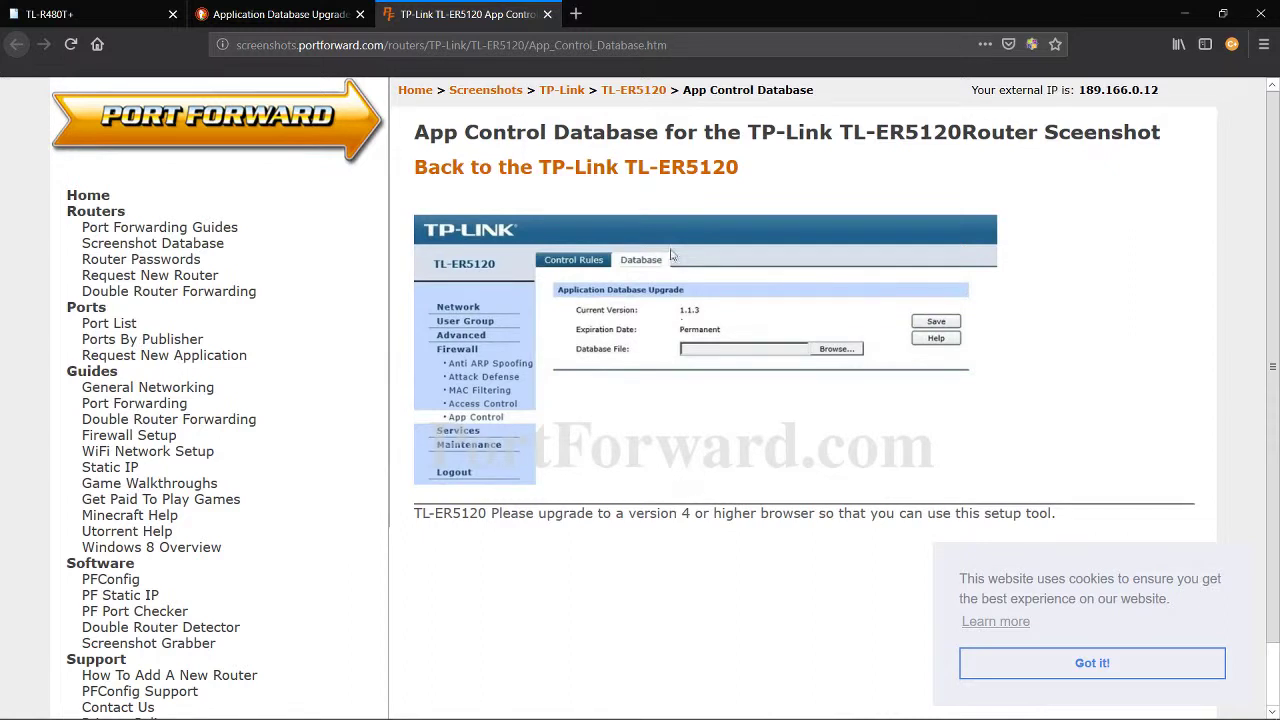
click(634, 172)
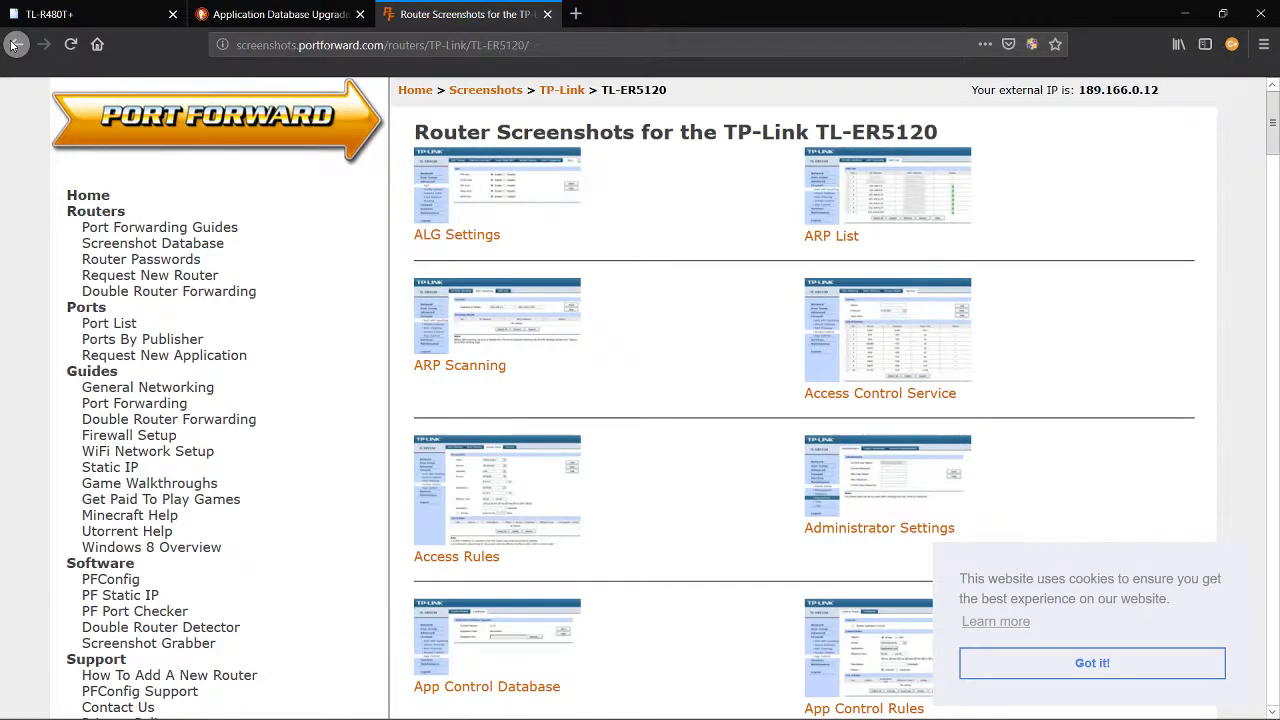
key(ctrl+w)
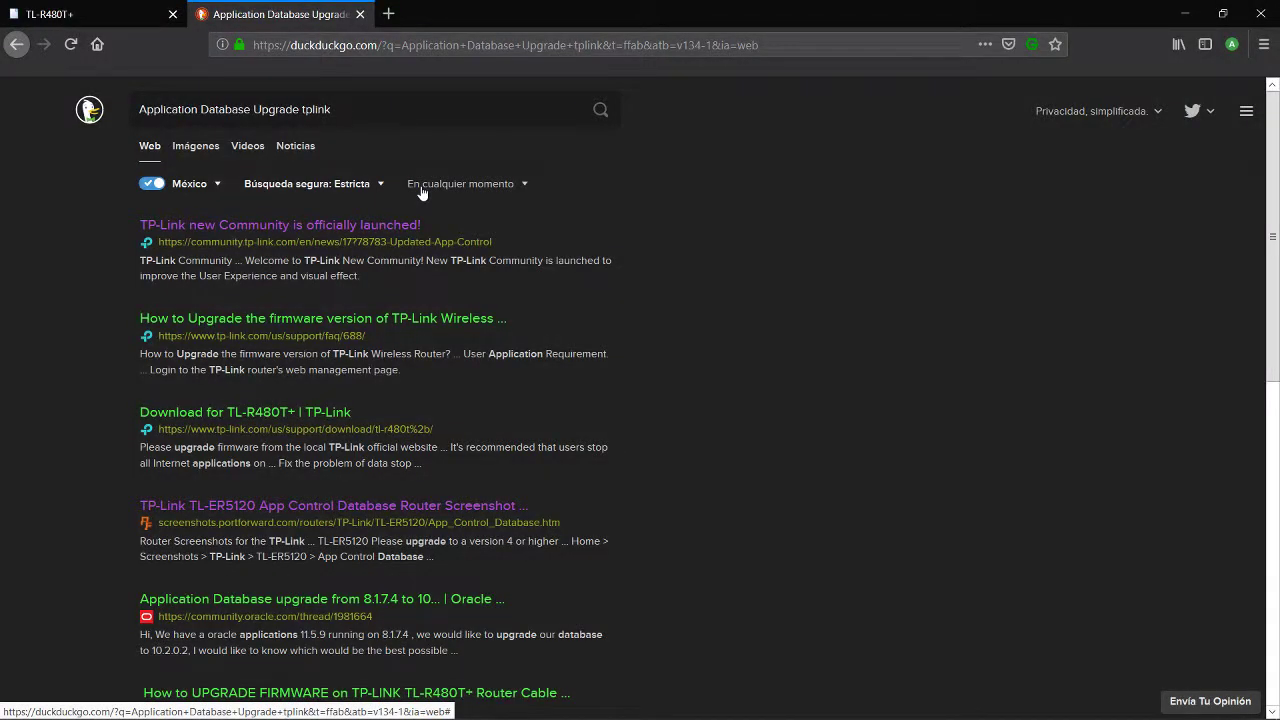
key(ctrl+Tab)
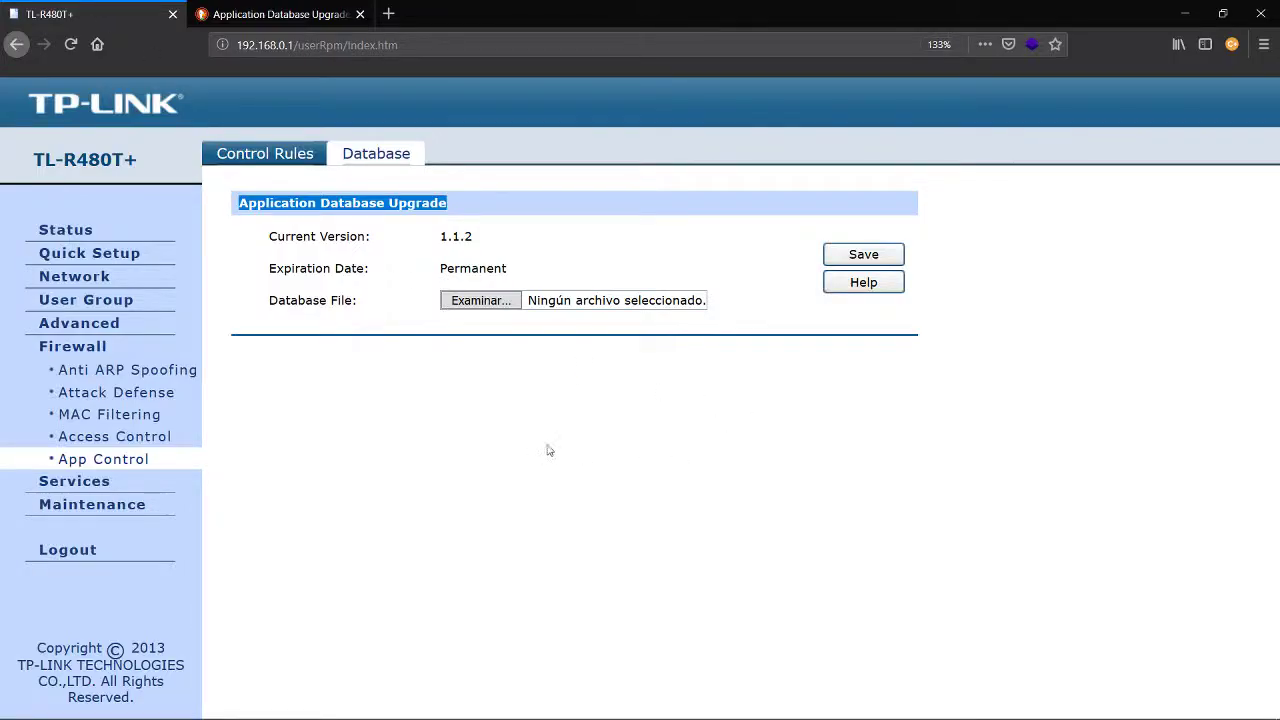